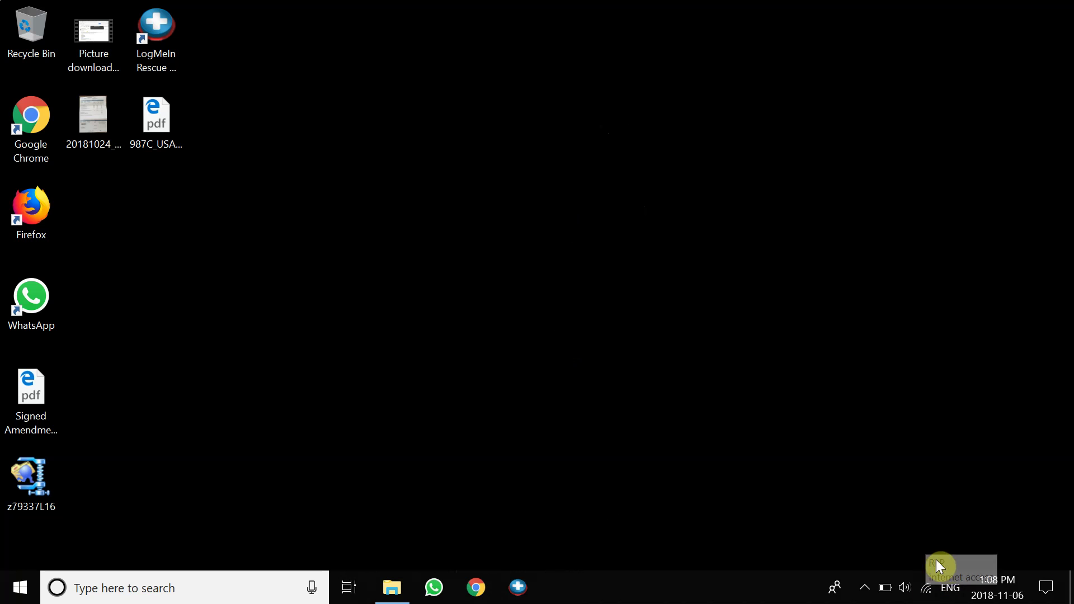
- Open Chrome, go to google.com and search for "ricoh 6004 driver"
{"action": "left_click", "coordinate": [481, 588]}
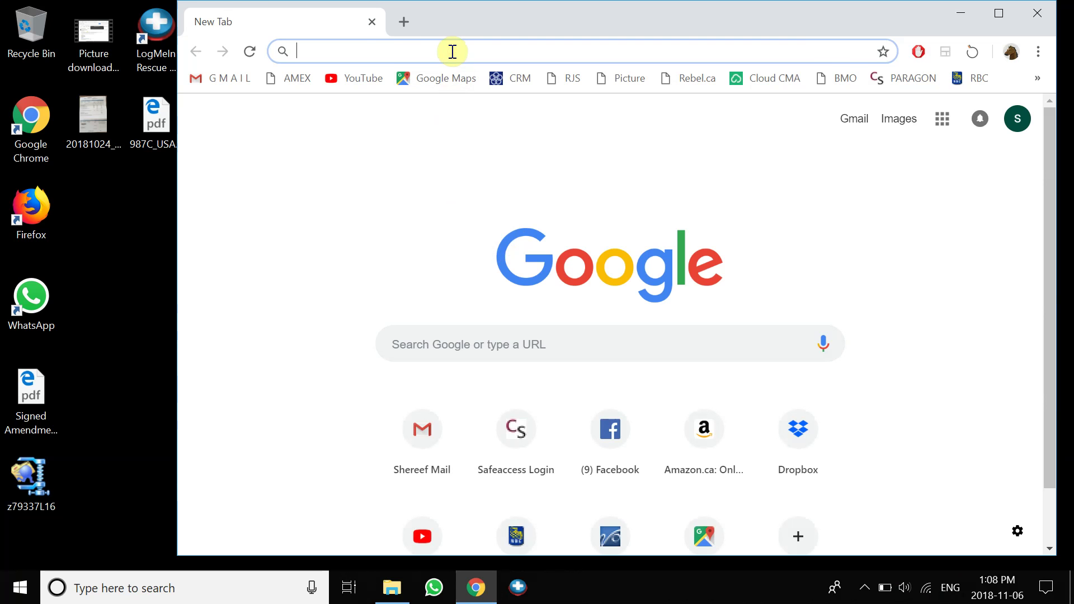
{"action": "type", "text": "google.com"}
{"action": "key", "text": "Return"}
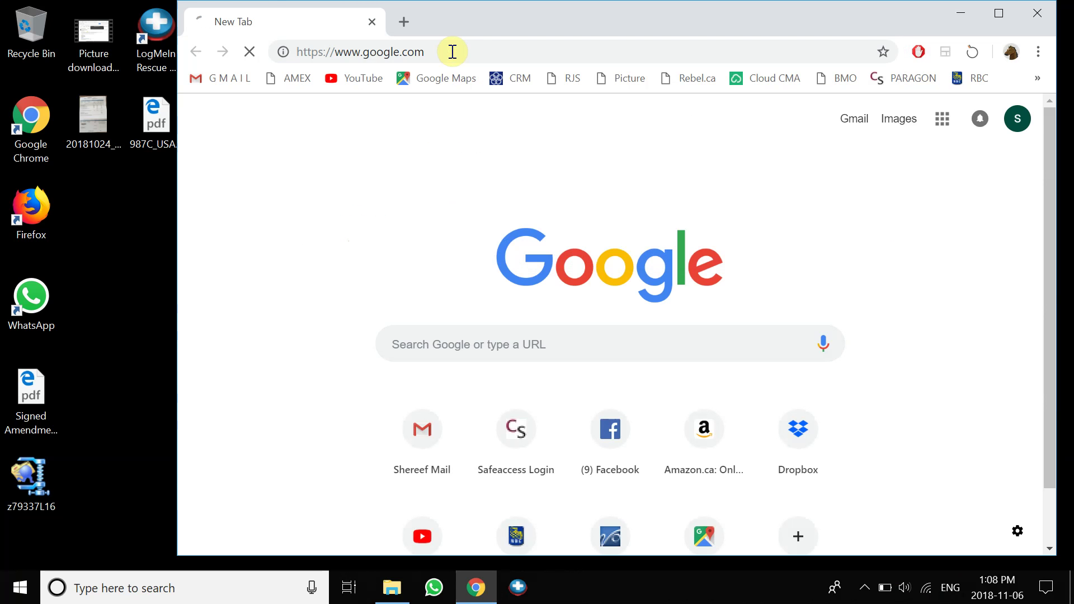
{"action": "type", "text": "ricoh"}
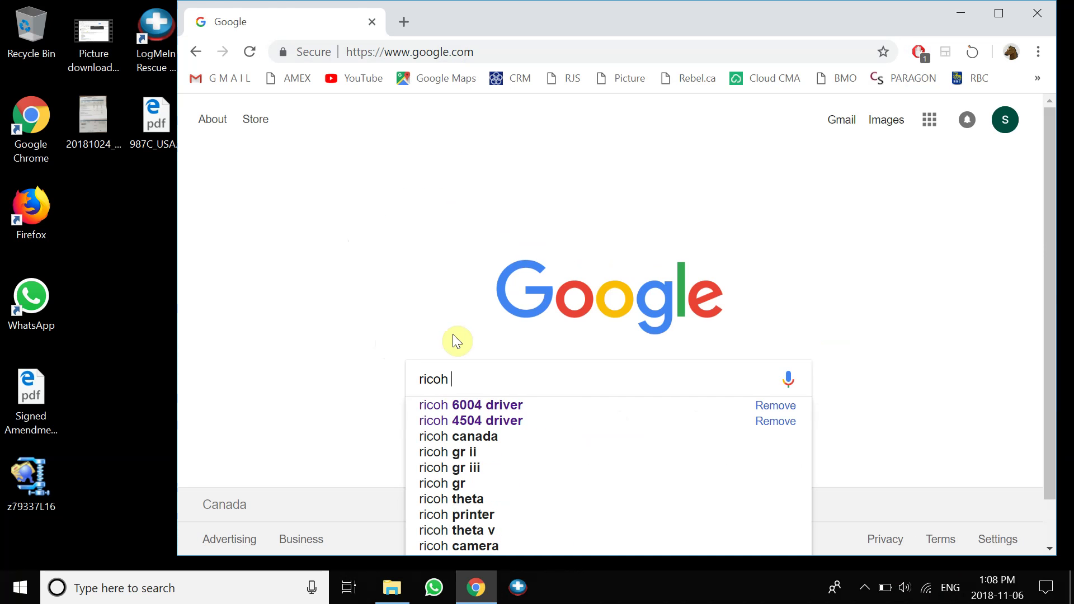
{"action": "key", "text": "Down"}
{"action": "key", "text": "Return"}
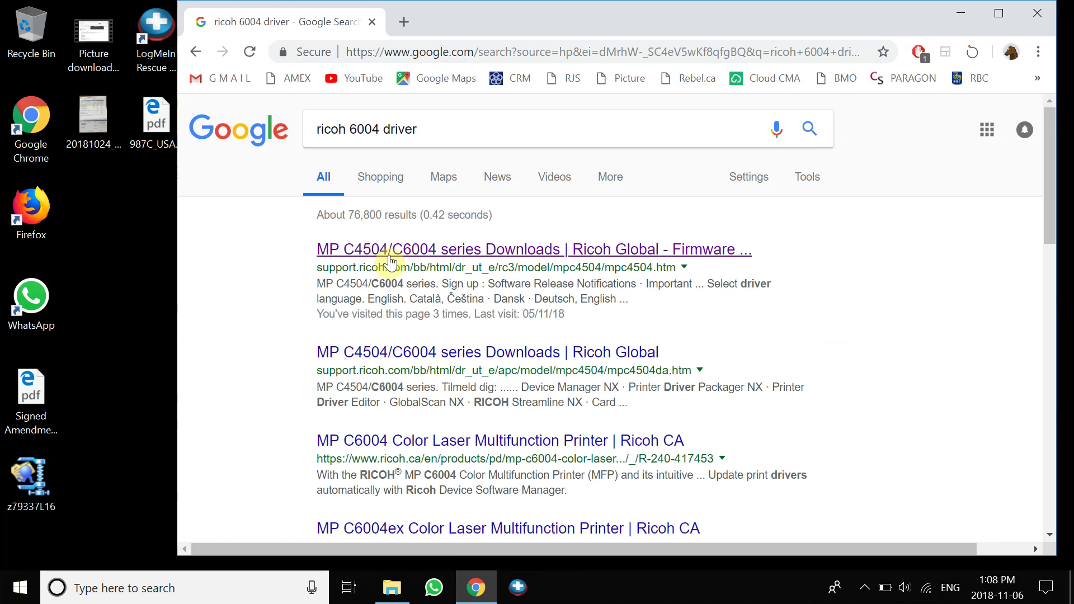
- Open Ricoh's MP C4504/C6004 series downloads page and download the PCL 6 printer driver for Windows 10 (64-bit)
{"action": "left_click", "coordinate": [397, 250]}
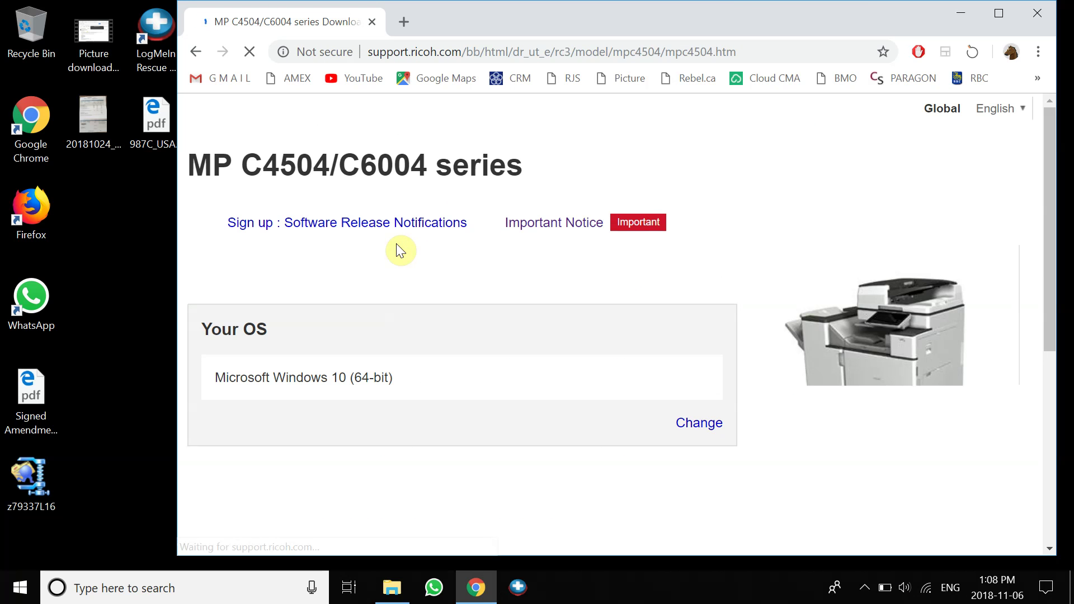
{"action": "scroll", "coordinate": [334, 369], "scroll_direction": "down", "scroll_amount": 2}
{"action": "scroll", "coordinate": [331, 287], "scroll_direction": "down", "scroll_amount": 2}
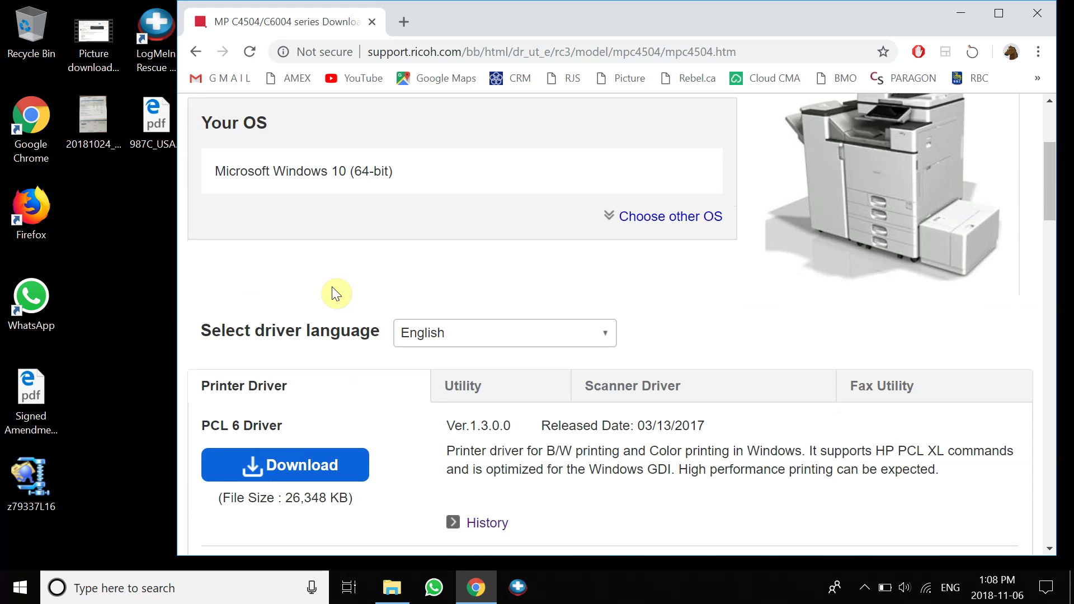
{"action": "scroll", "coordinate": [312, 360], "scroll_direction": "down", "scroll_amount": 1}
{"action": "left_click", "coordinate": [278, 435]}
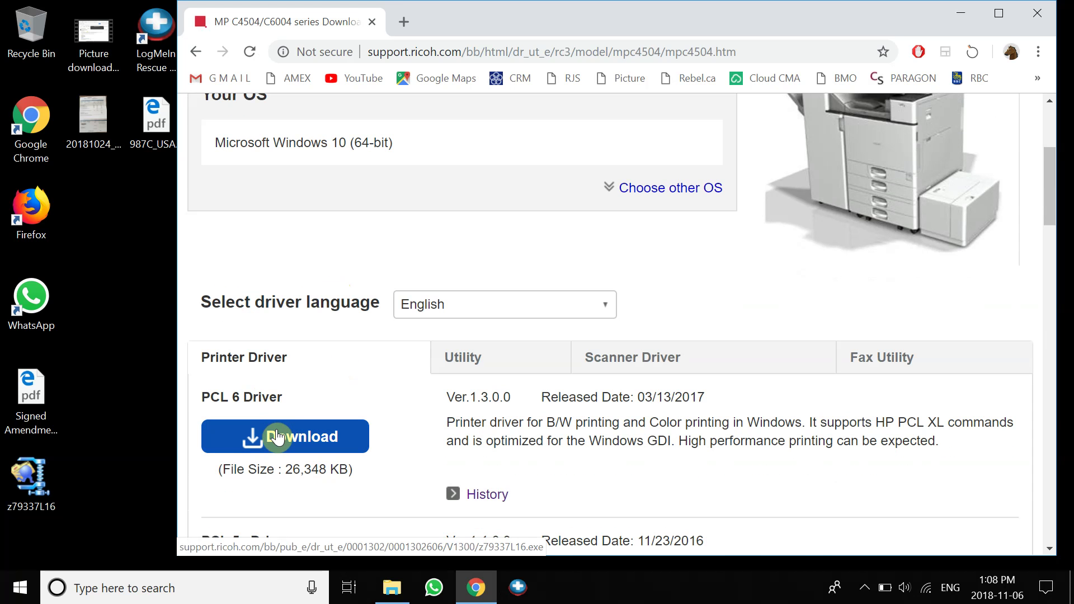
- Browse in File Explorer to the temp folder on the Windows (C:) drive to check for the z79337L16 driver folder
{"action": "left_click", "coordinate": [392, 588]}
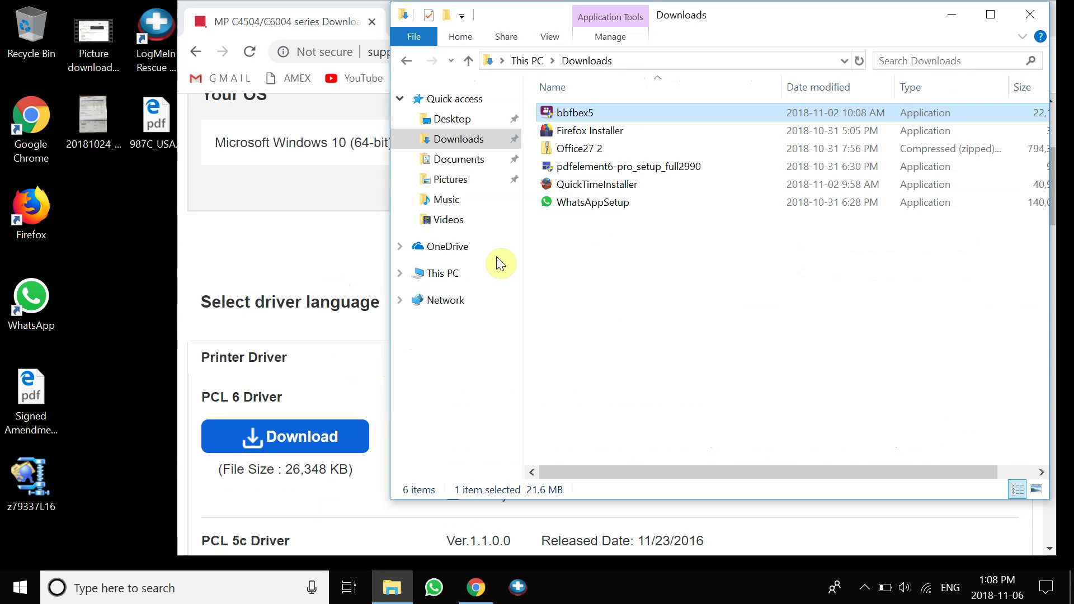
{"action": "left_click", "coordinate": [35, 478]}
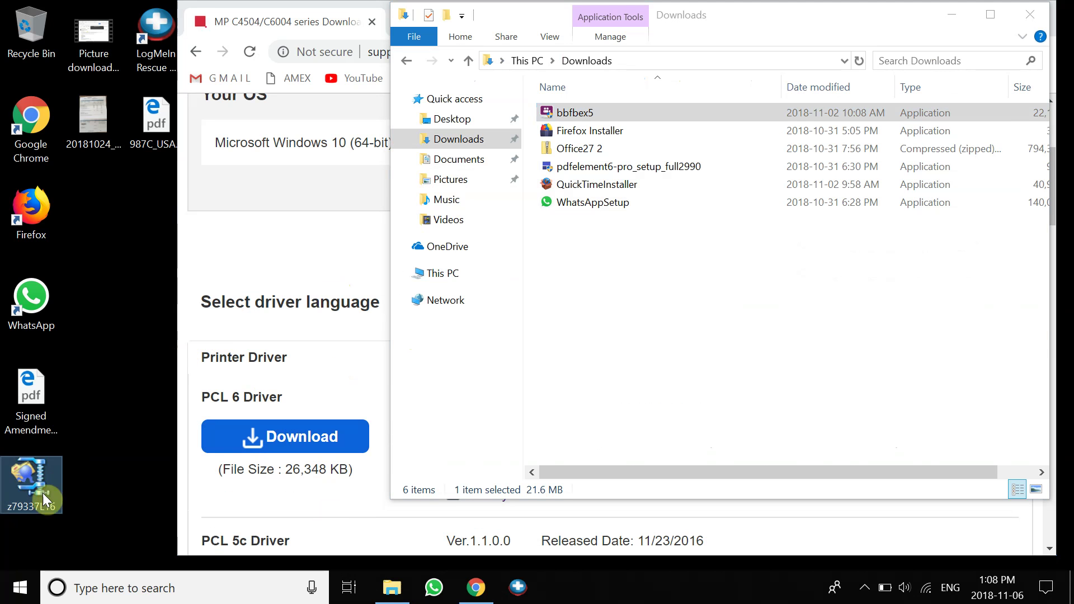
{"action": "left_click", "coordinate": [110, 426]}
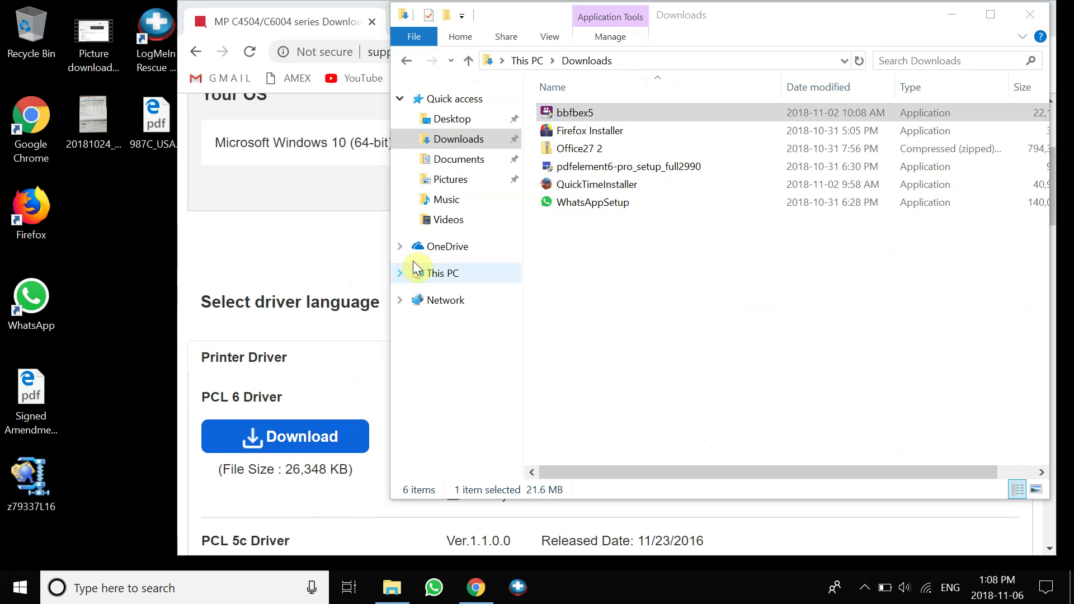
{"action": "left_click", "coordinate": [448, 273]}
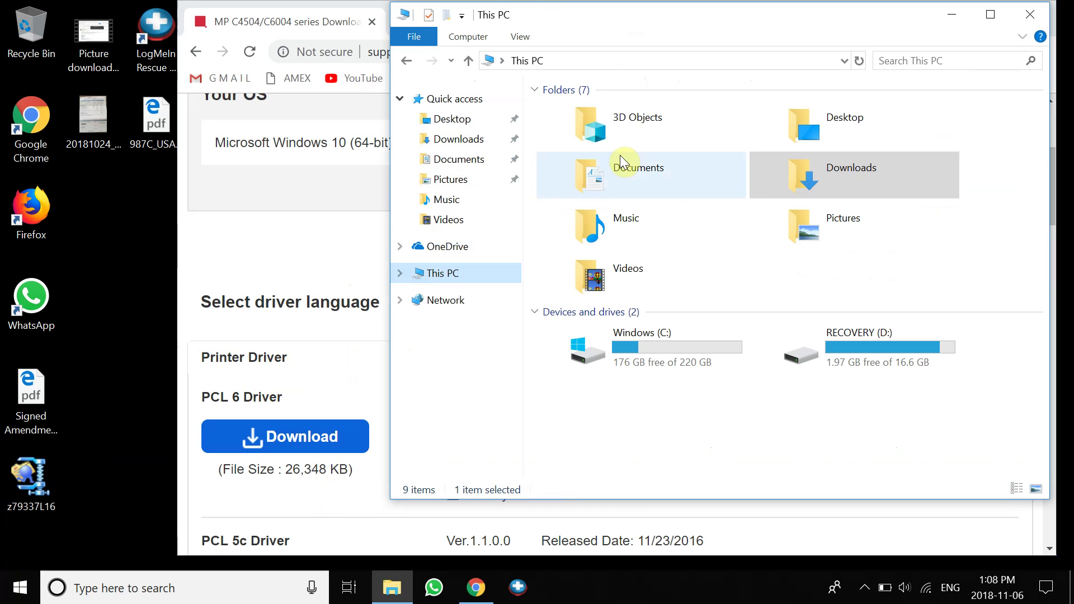
{"action": "double_click", "coordinate": [676, 328]}
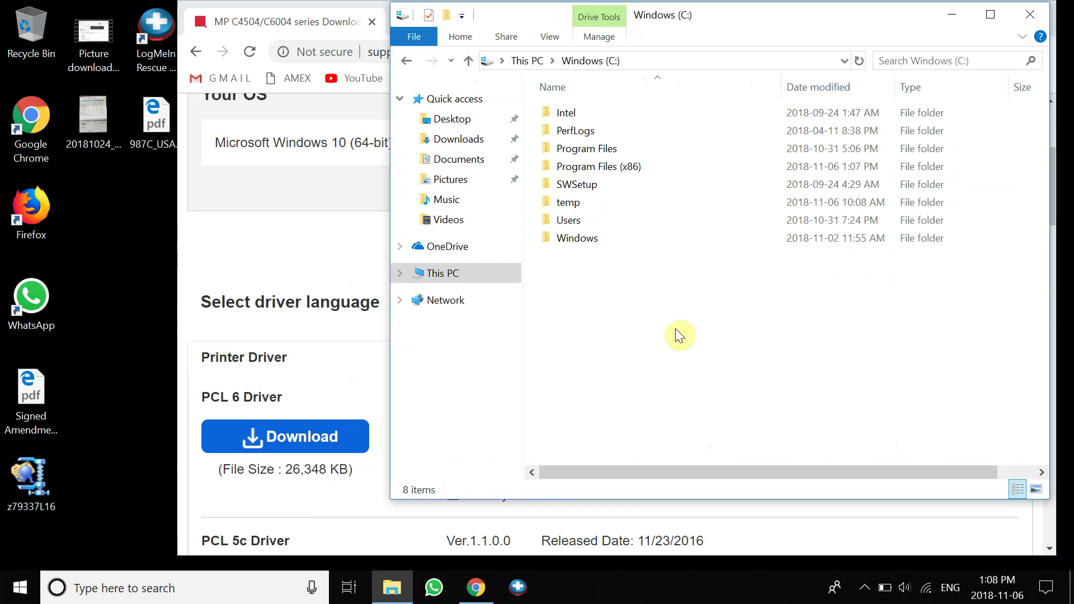
{"action": "double_click", "coordinate": [580, 203]}
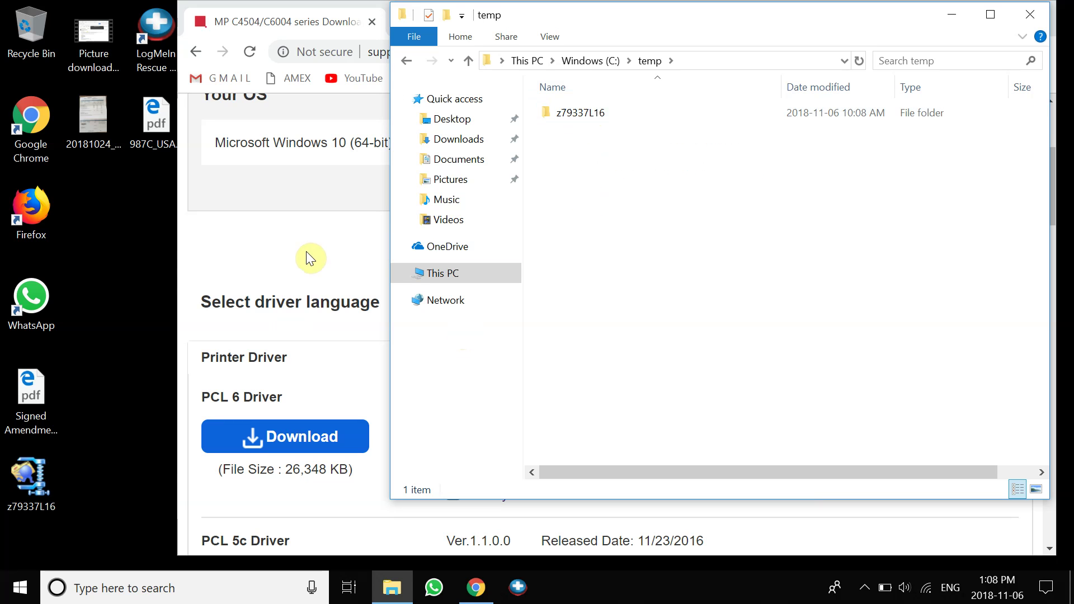
- Search Windows Settings for "control panel" and open the Control Panel
{"action": "left_click", "coordinate": [5, 593]}
{"action": "left_click", "coordinate": [109, 591]}
{"action": "left_click", "coordinate": [21, 587]}
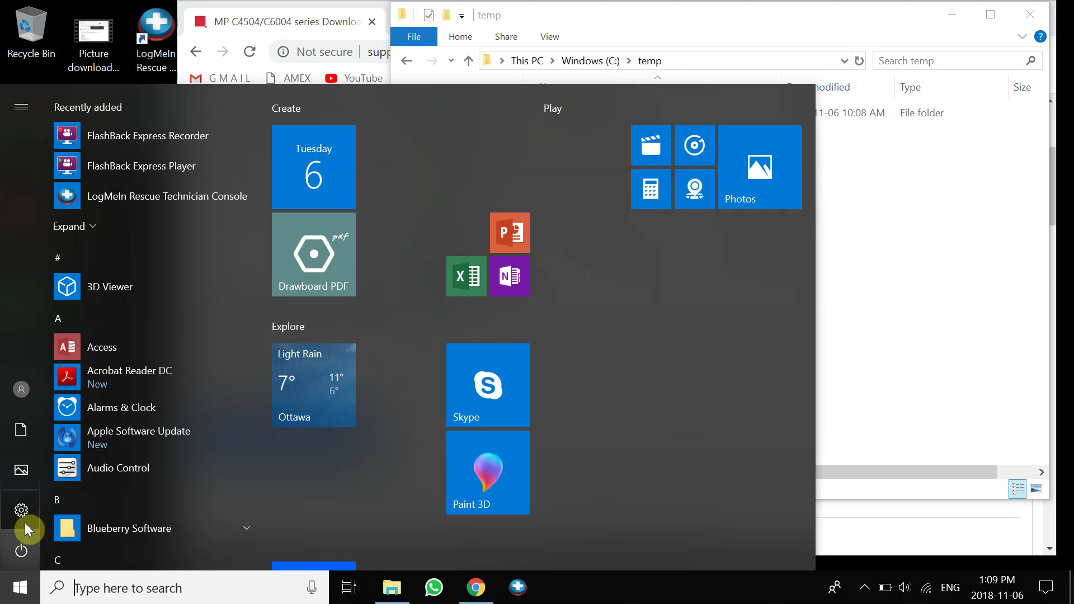
{"action": "left_click", "coordinate": [22, 508]}
{"action": "type", "text": "cono"}
{"action": "type", "text": "trol pa"}
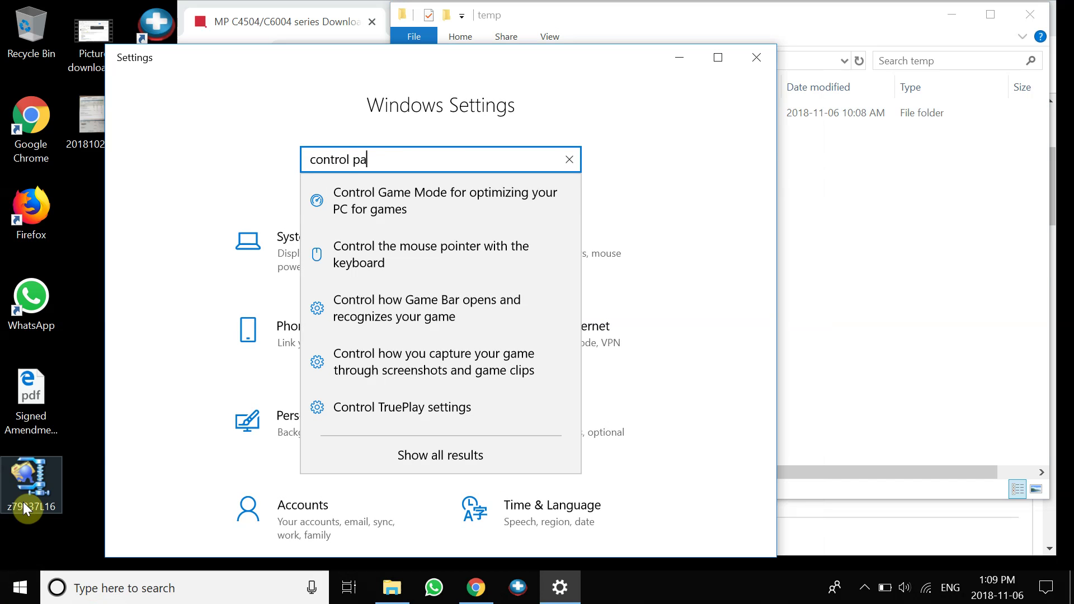
{"action": "type", "text": "nel"}
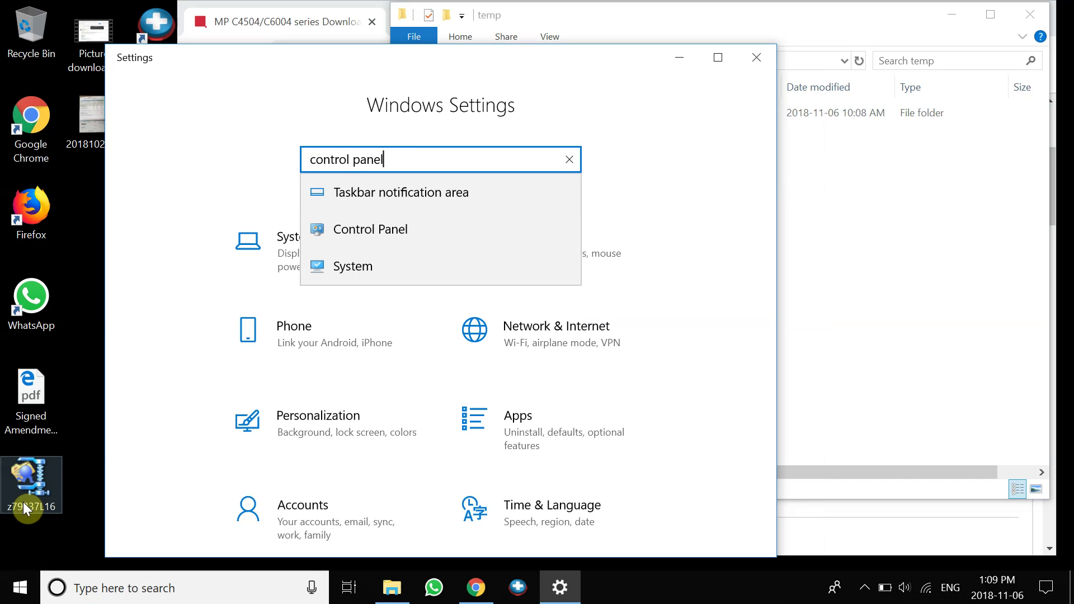
{"action": "left_click", "coordinate": [370, 230]}
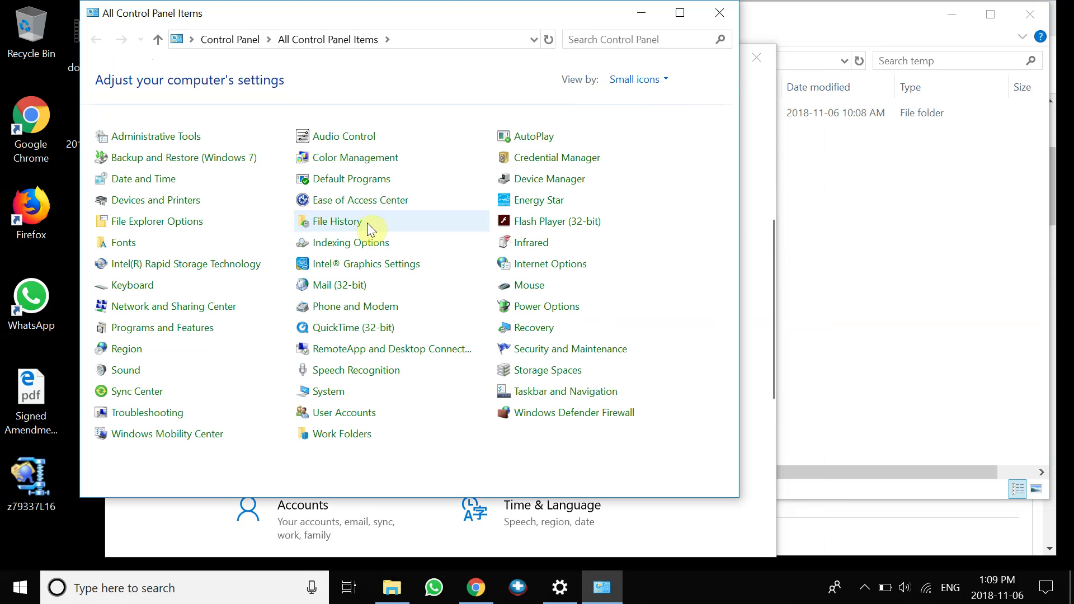
- Display the Control Panel items as large icons and open Devices and Printers
{"action": "left_click", "coordinate": [167, 204]}
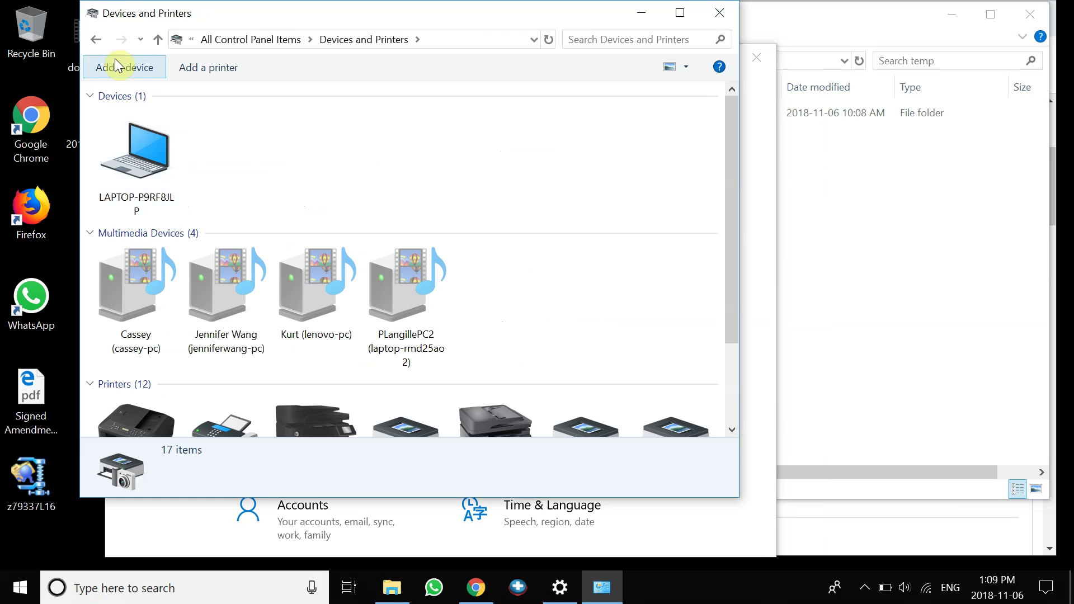
{"action": "left_click", "coordinate": [106, 42]}
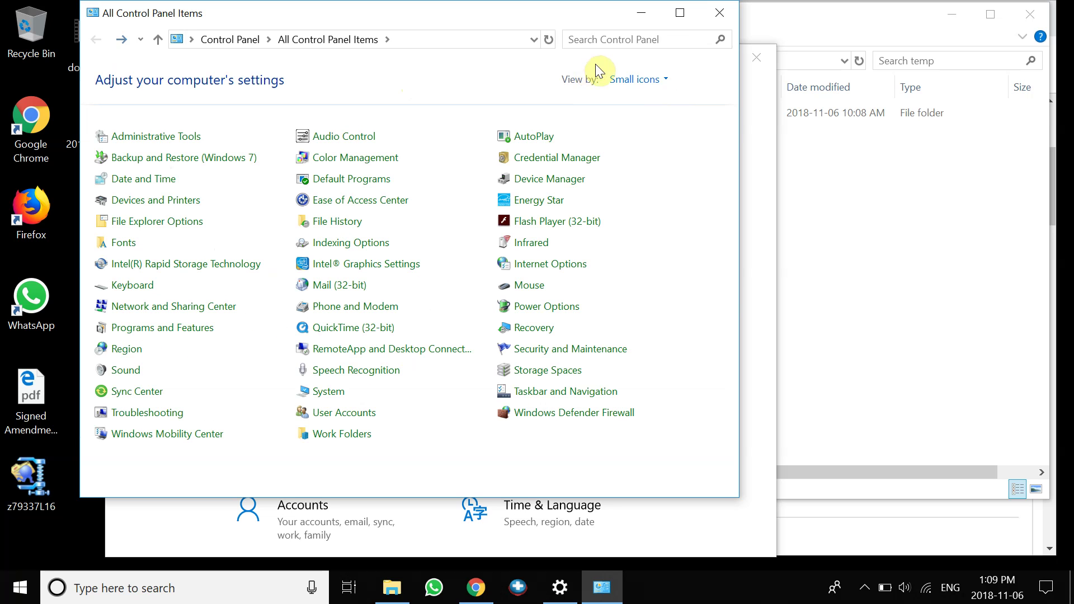
{"action": "left_click", "coordinate": [646, 84]}
{"action": "left_click", "coordinate": [650, 85]}
{"action": "left_click", "coordinate": [649, 85]}
{"action": "left_click", "coordinate": [650, 122]}
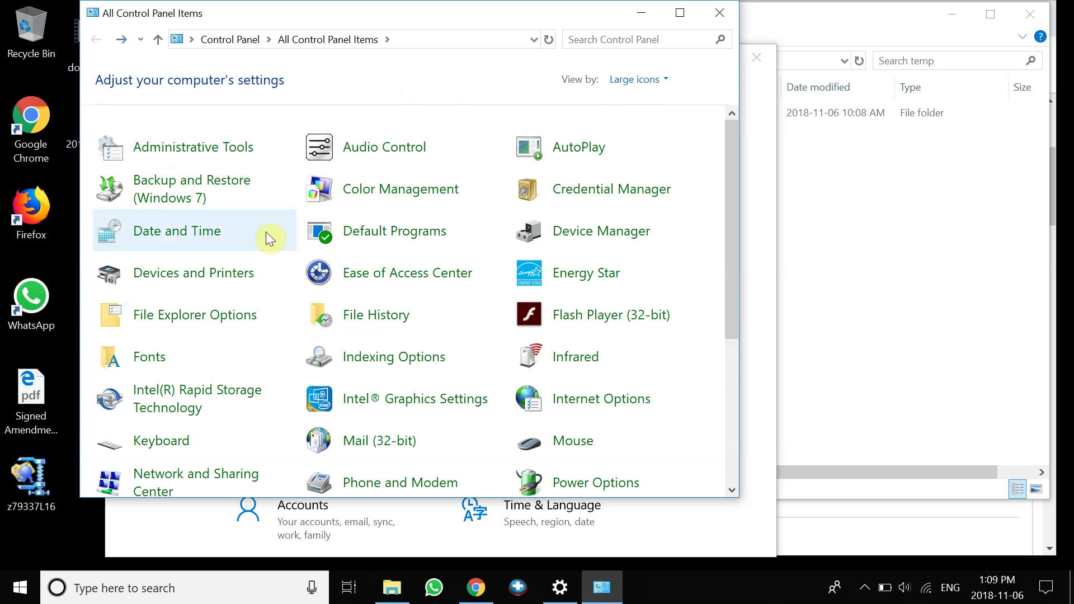
{"action": "left_click", "coordinate": [180, 280]}
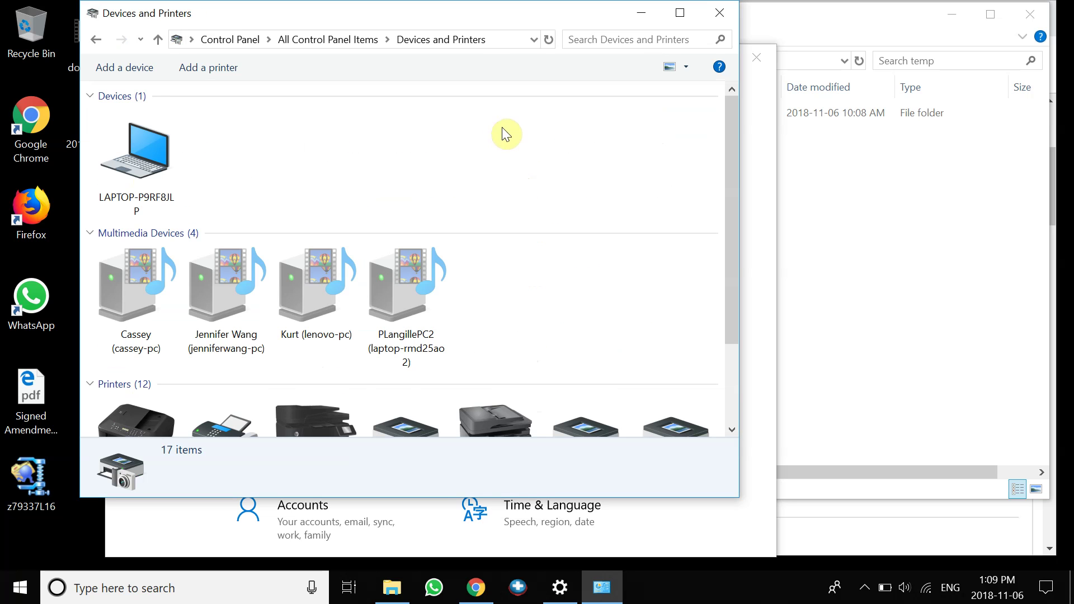
- Start adding an unlisted printer, choosing to add it using a TCP/IP address or hostname
{"action": "scroll", "coordinate": [614, 264], "scroll_direction": "down", "scroll_amount": 3}
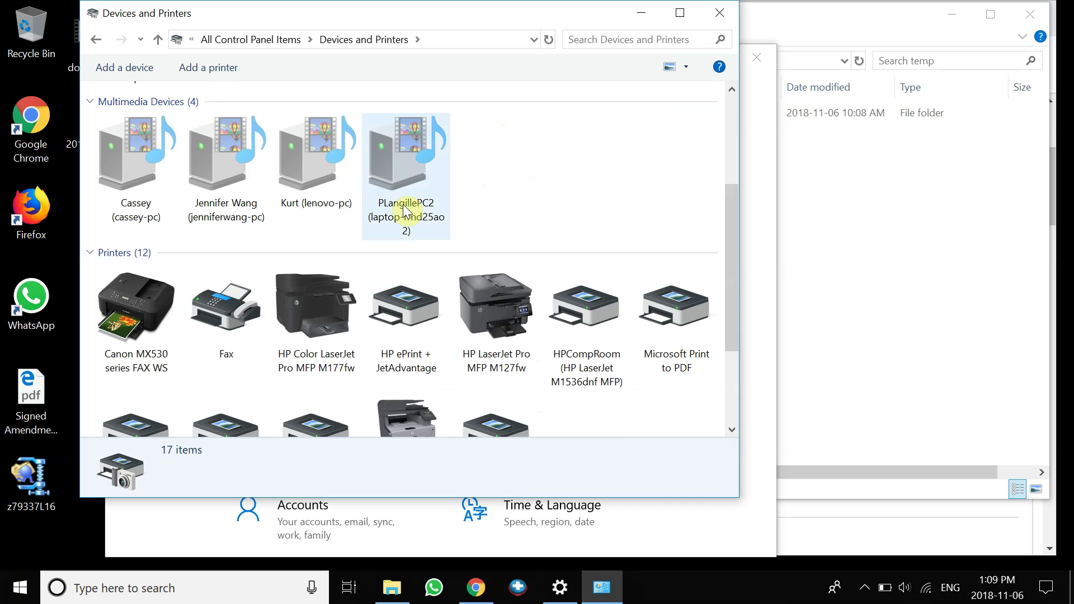
{"action": "left_click", "coordinate": [206, 67]}
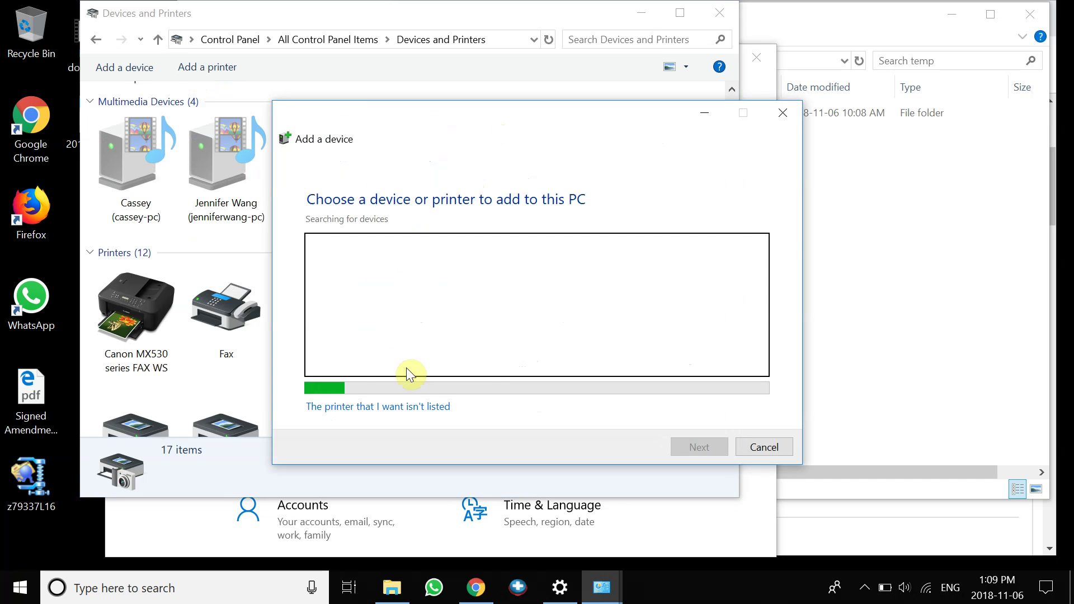
{"action": "left_click", "coordinate": [404, 406]}
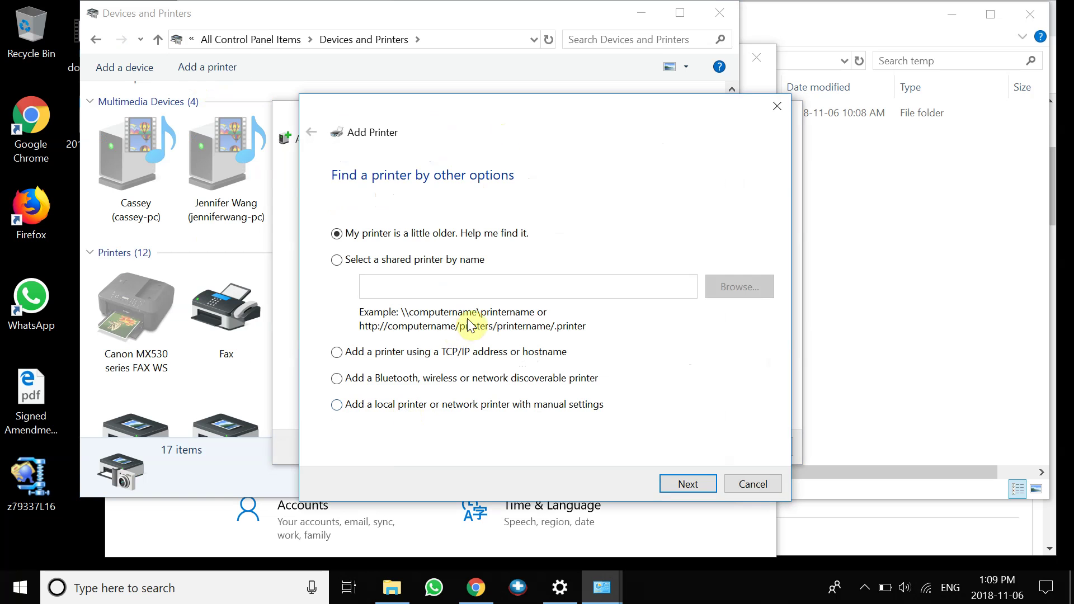
{"action": "left_click", "coordinate": [456, 353]}
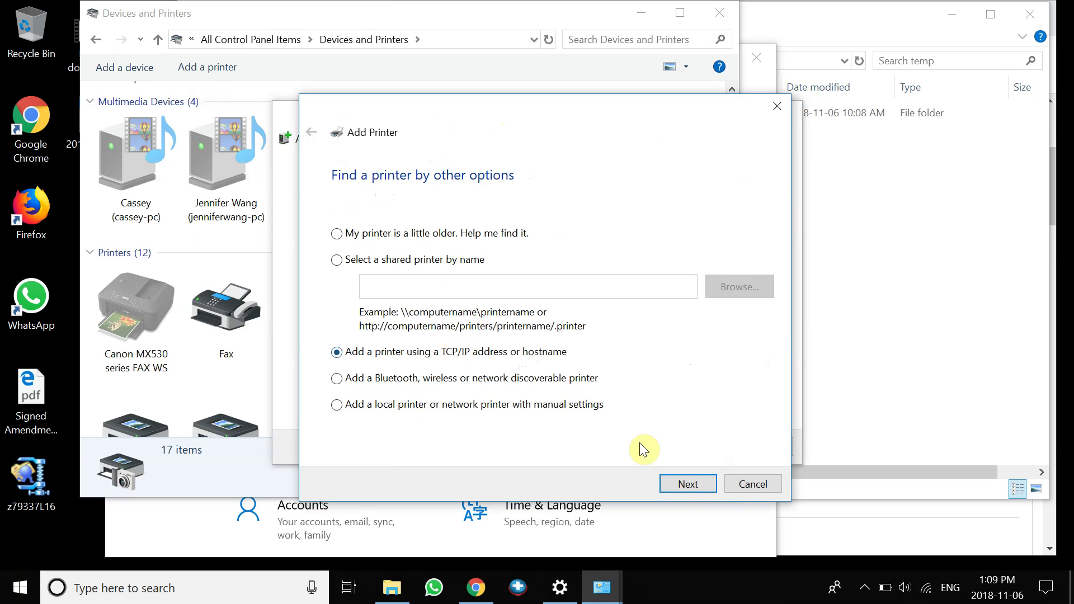
{"action": "left_click", "coordinate": [698, 487]}
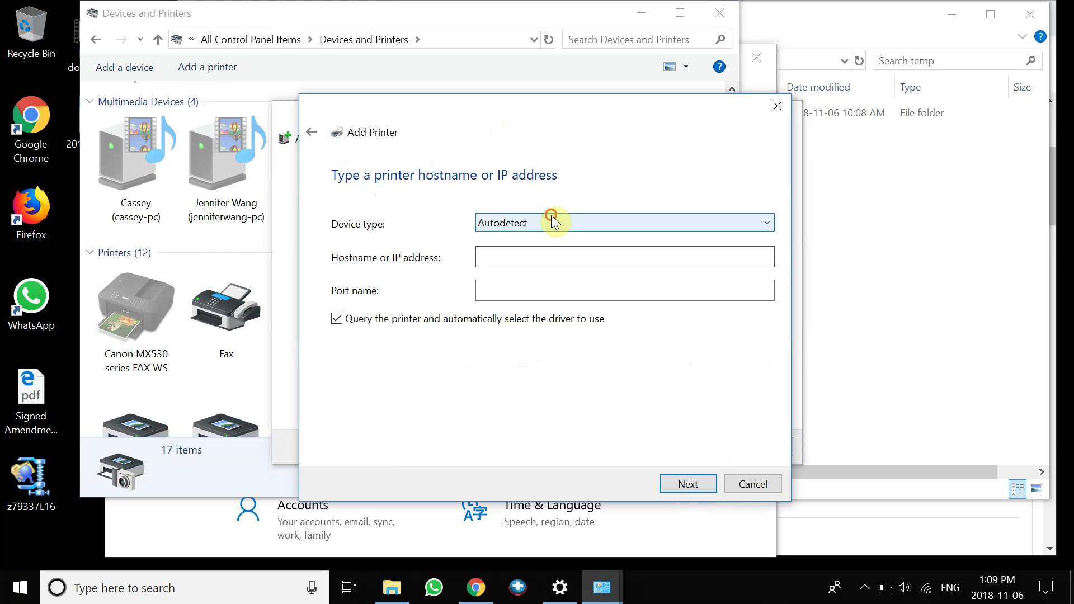
- Set the device type to TCP/IP Device, enter 192.168.10.9 as the IP address and proceed to the driver selection
{"action": "left_click", "coordinate": [533, 226]}
{"action": "left_click", "coordinate": [510, 255]}
{"action": "left_click", "coordinate": [511, 255]}
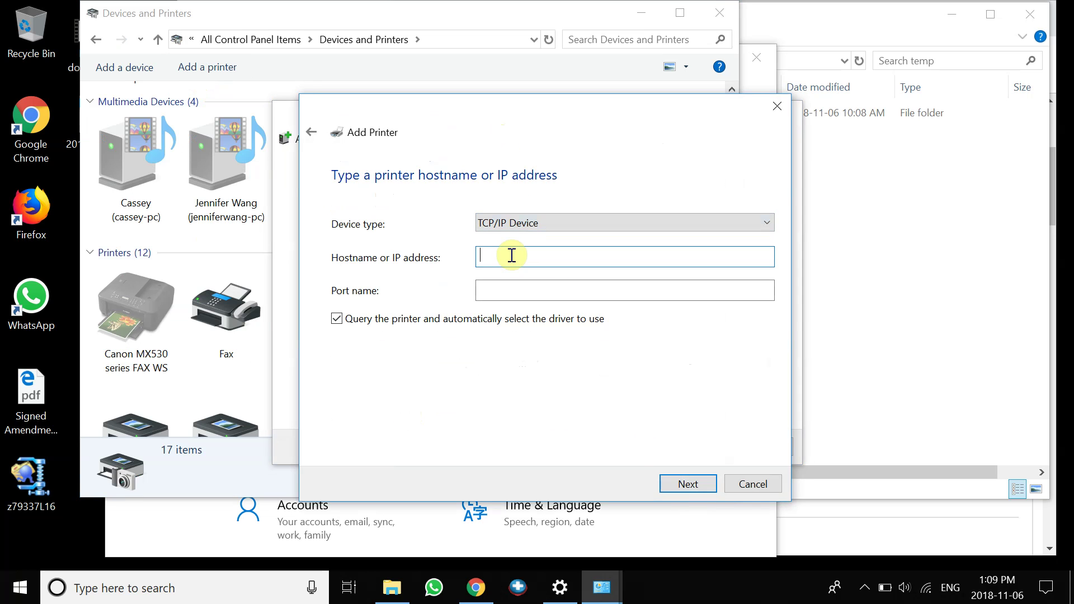
{"action": "type", "text": "192.168.10.9"}
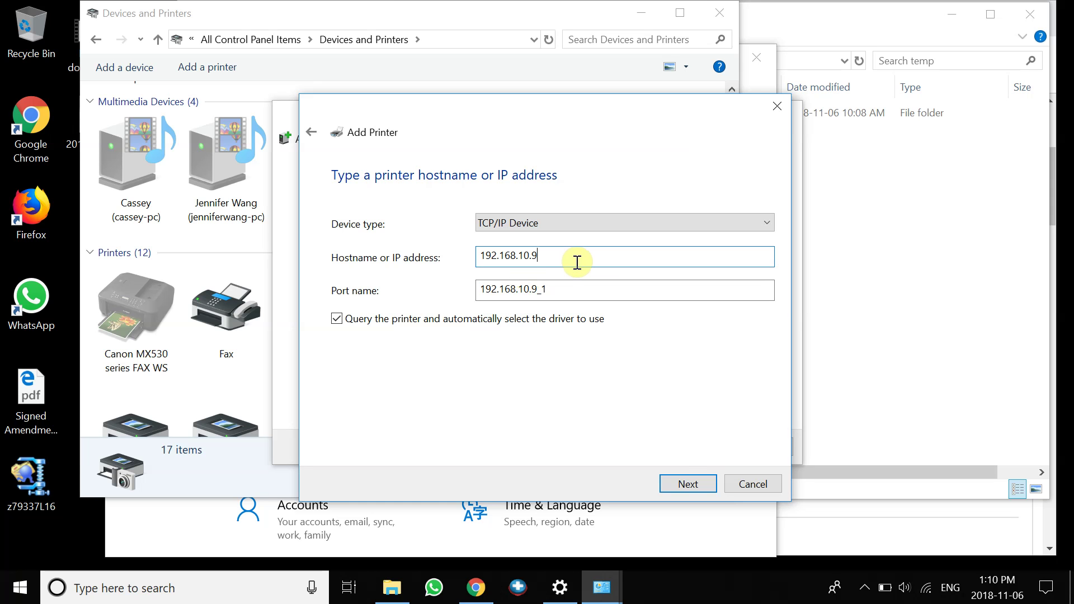
{"action": "left_click", "coordinate": [685, 484]}
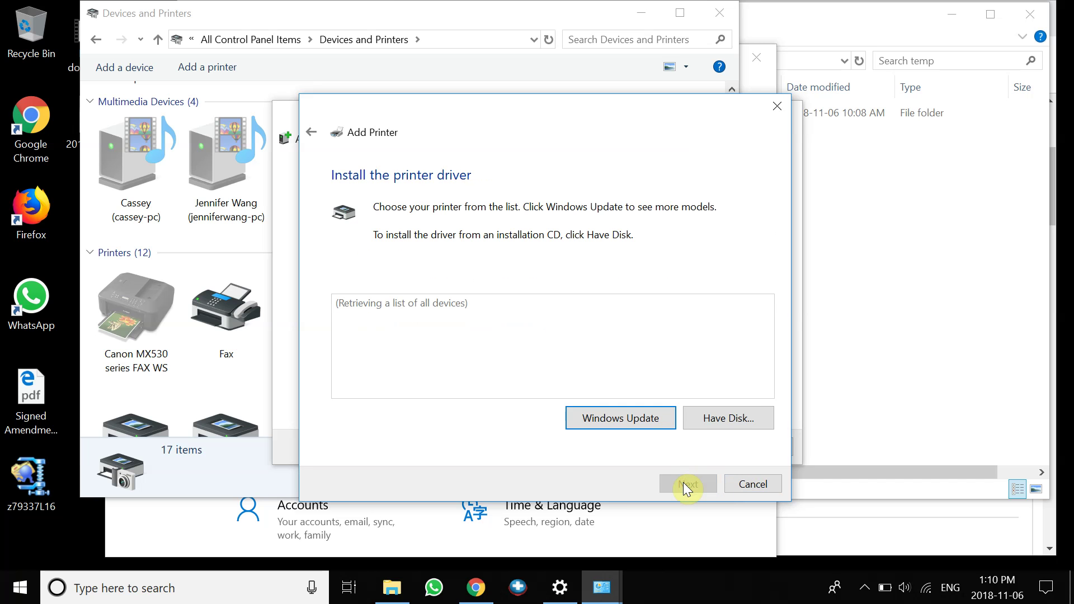
- Load the manufacturer's driver files from C:\temp\z79337L16\disk1 using the install-from-disk option
{"action": "left_click", "coordinate": [757, 420]}
{"action": "left_click", "coordinate": [703, 384]}
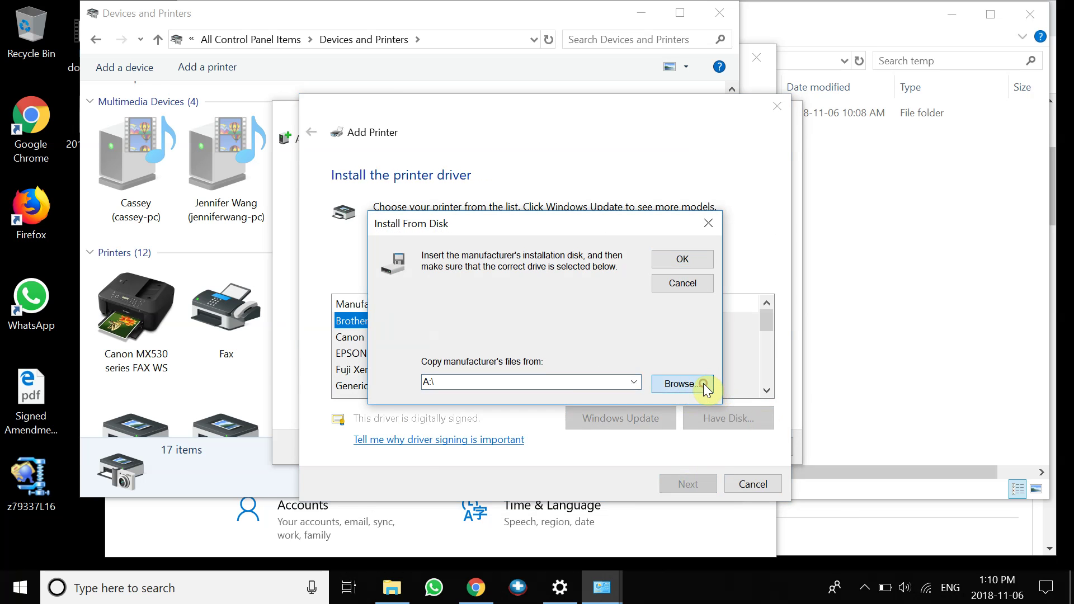
{"action": "left_click", "coordinate": [414, 430]}
{"action": "double_click", "coordinate": [518, 474]}
{"action": "double_click", "coordinate": [508, 432]}
{"action": "double_click", "coordinate": [512, 289]}
{"action": "double_click", "coordinate": [513, 290]}
{"action": "double_click", "coordinate": [513, 291]}
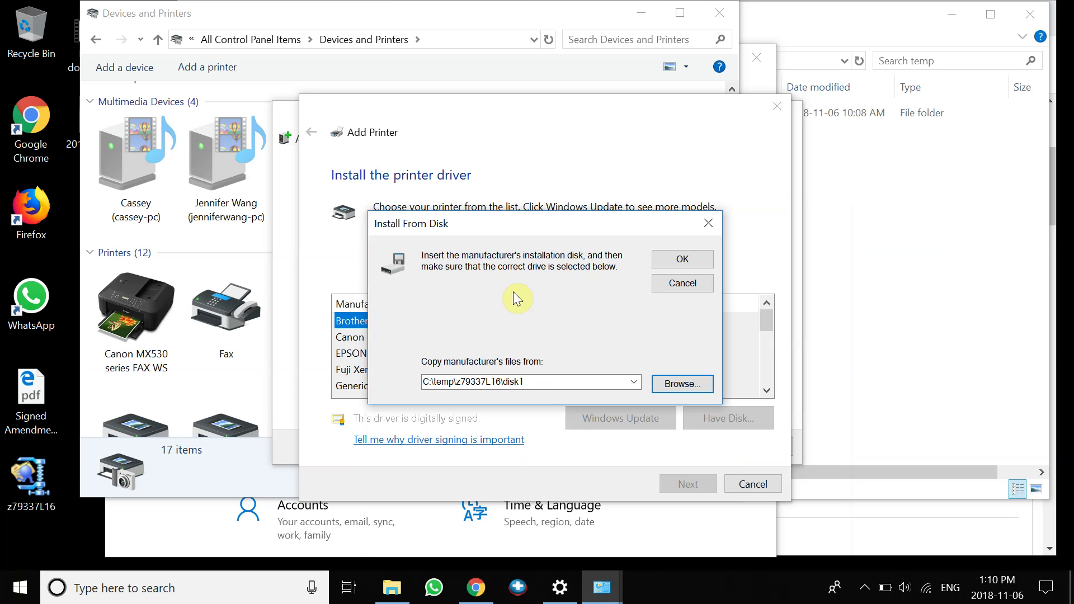
{"action": "left_click", "coordinate": [681, 264]}
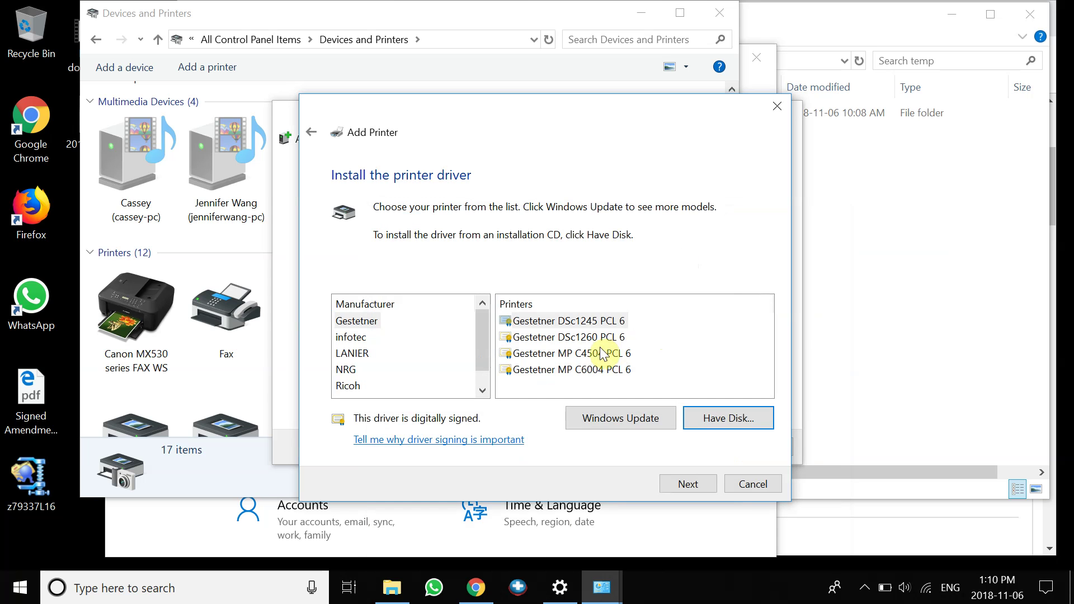
- Choose the Gestetner MP C6004 PCL 6 driver and name the printer "Ricoh BW Mail Rm"
{"action": "left_click", "coordinate": [599, 372]}
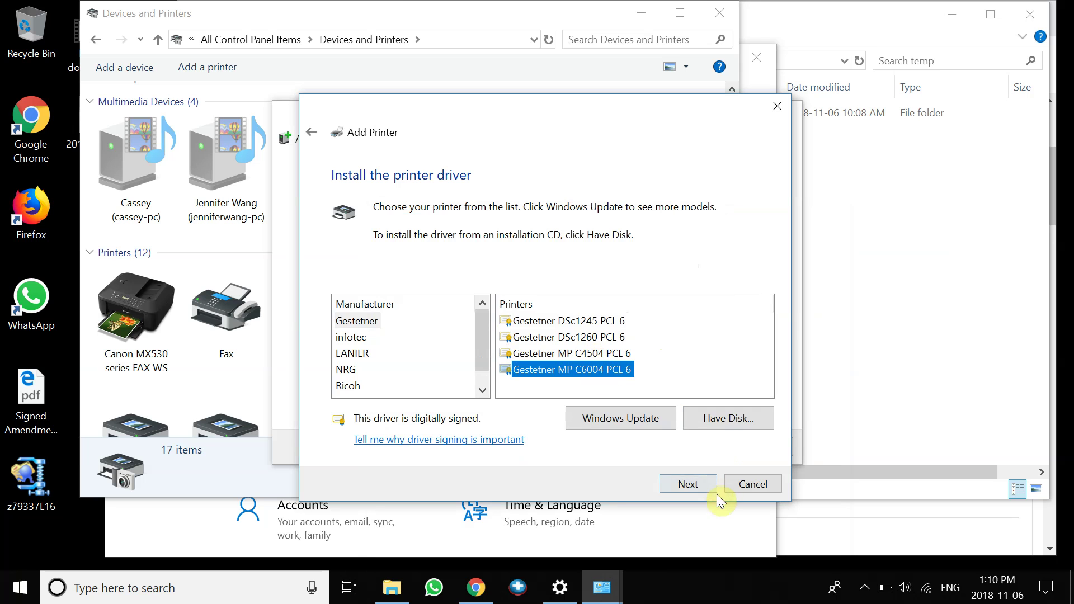
{"action": "left_click", "coordinate": [696, 489]}
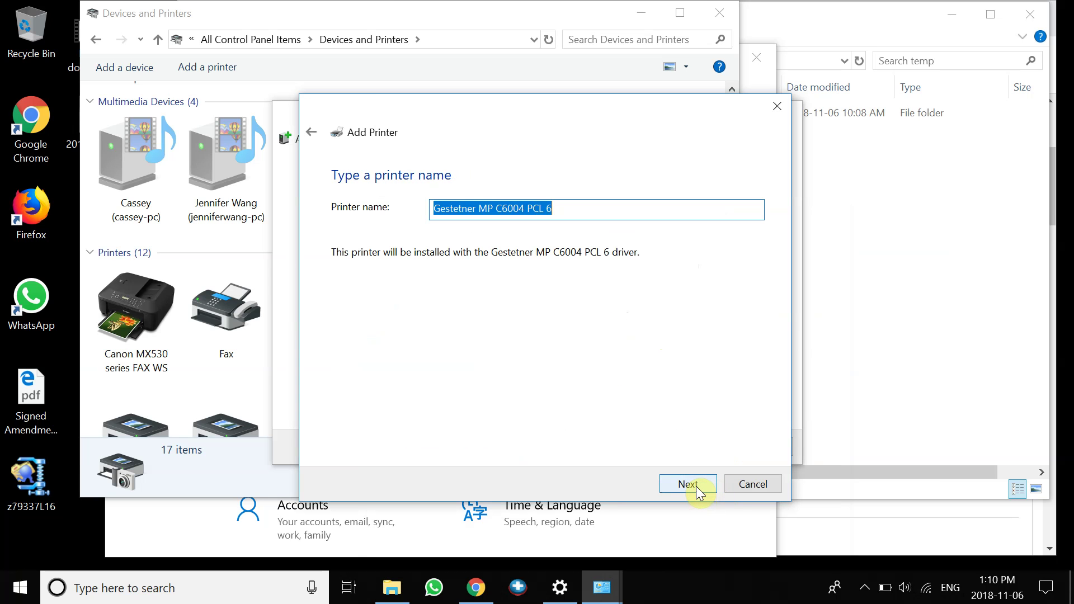
{"action": "type", "text": "Ricoh BW Mail Rm"}
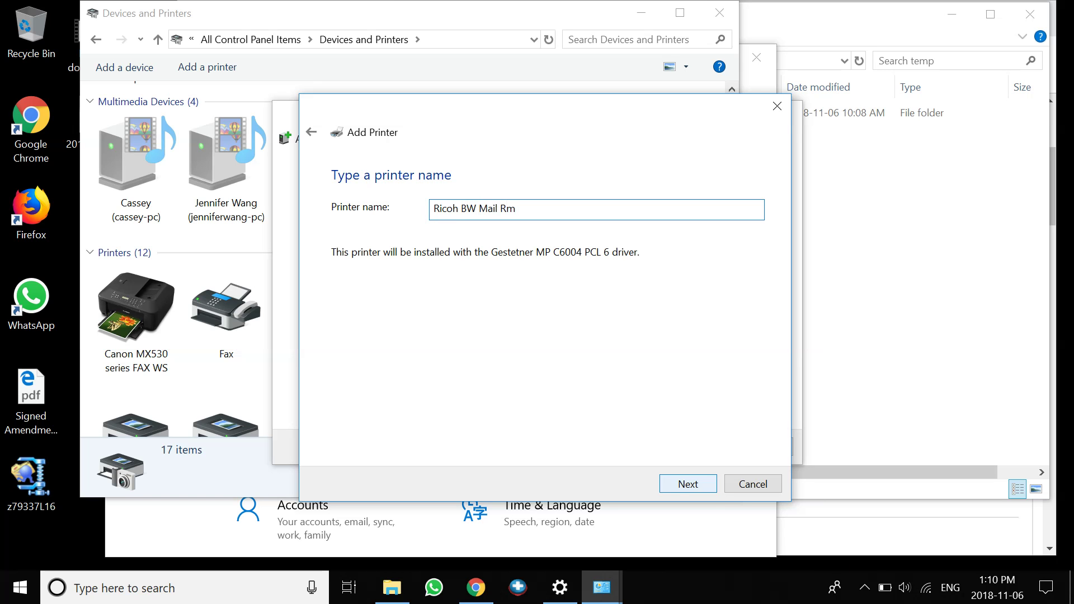
- Finish installing the Ricoh BW Mail Rm printer and open its printer properties
{"action": "left_click", "coordinate": [688, 483]}
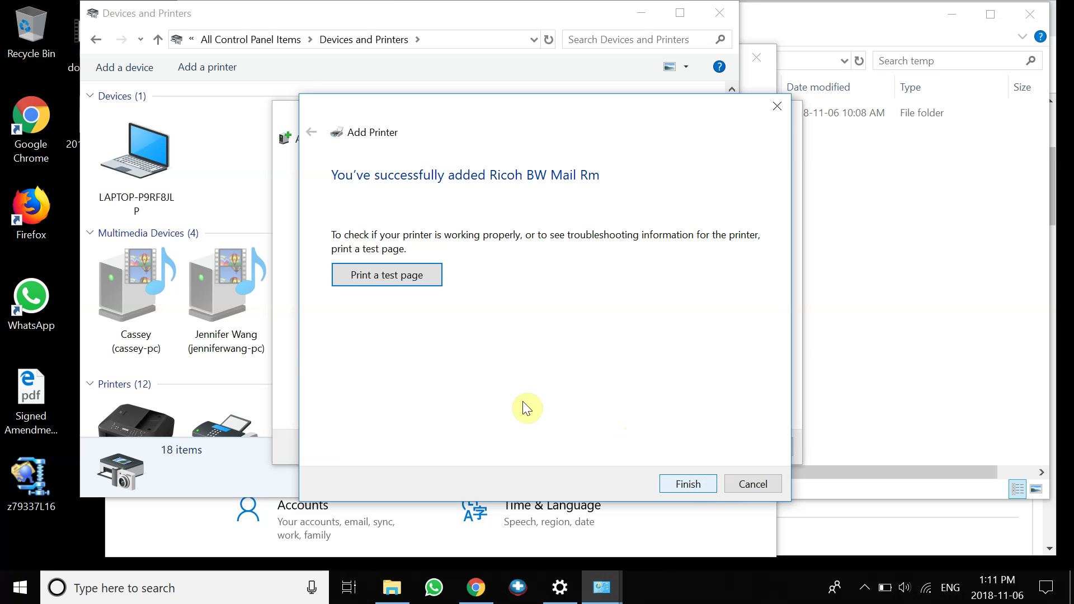
{"action": "left_click", "coordinate": [693, 483]}
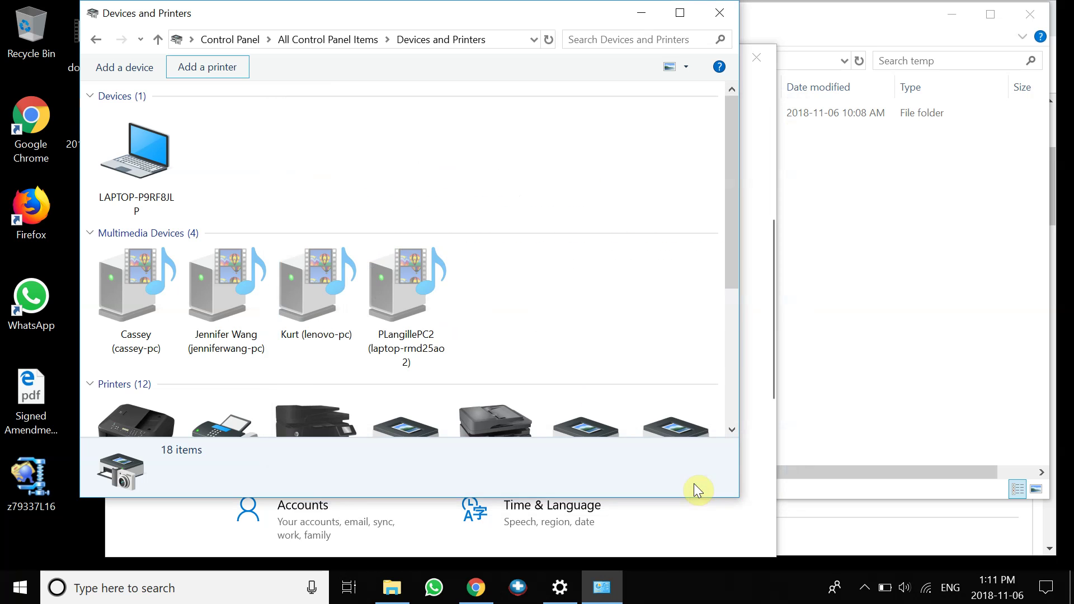
{"action": "left_click", "coordinate": [732, 401]}
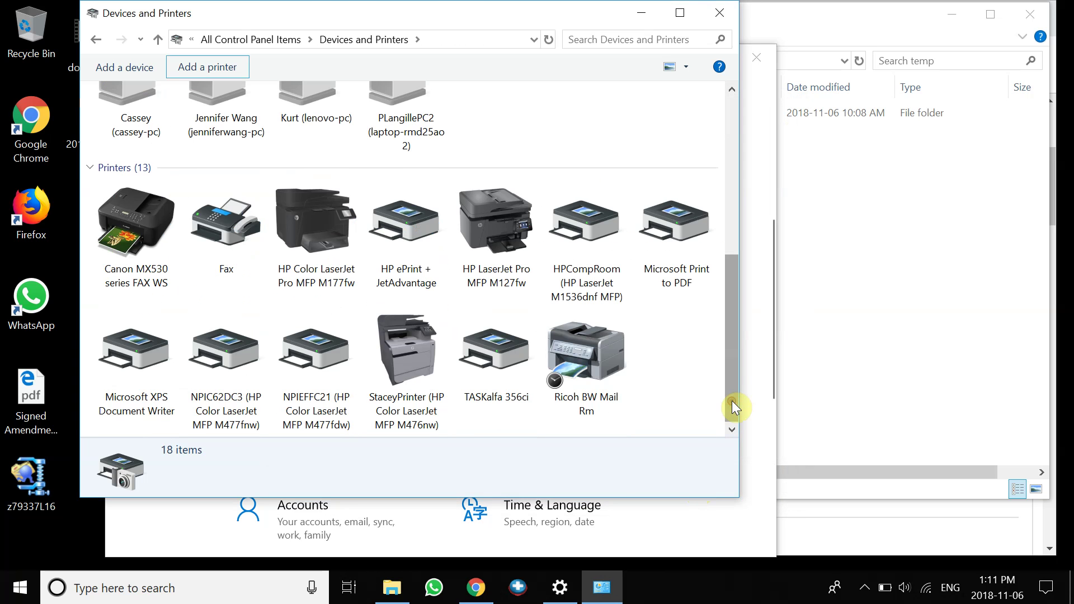
{"action": "right_click", "coordinate": [611, 352]}
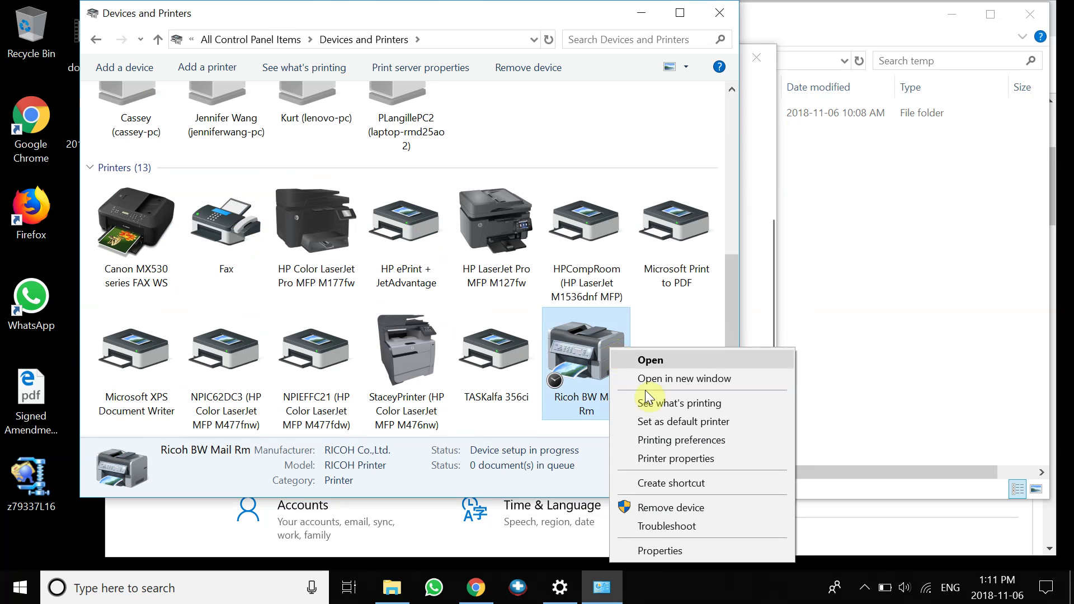
{"action": "left_click", "coordinate": [655, 460]}
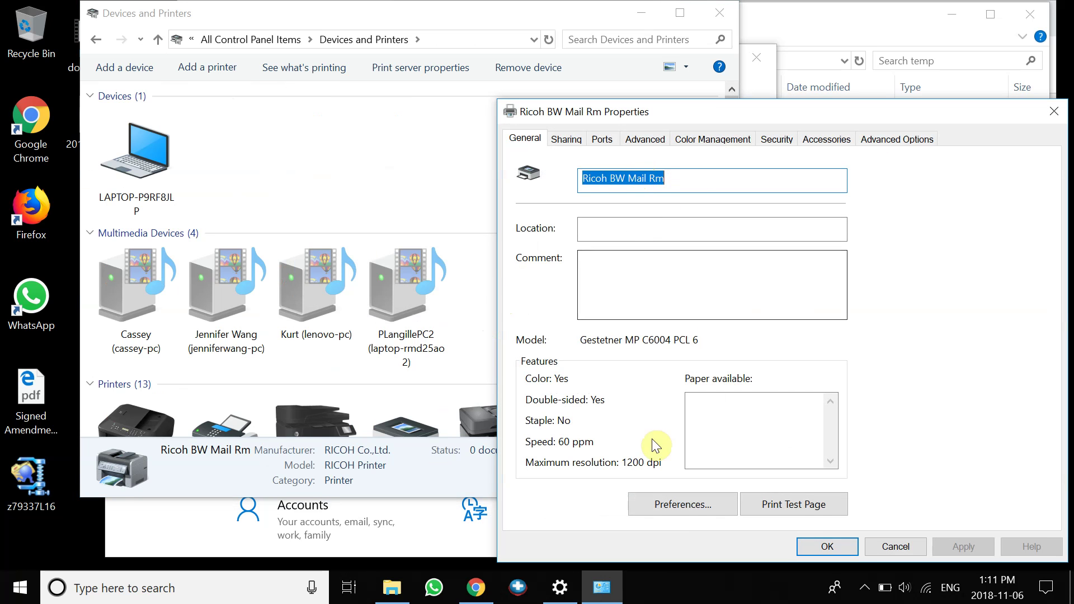
- Enter the user code in the Job Setup section of the Ricoh BW Mail Rm detailed printing preferences and save it
{"action": "left_click", "coordinate": [678, 505]}
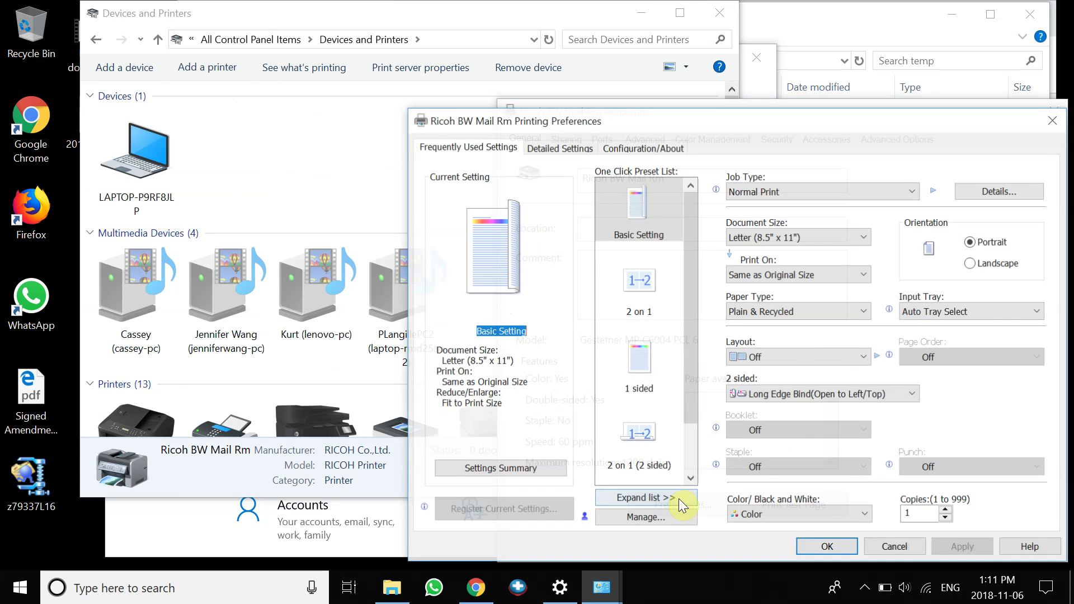
{"action": "left_click", "coordinate": [568, 148]}
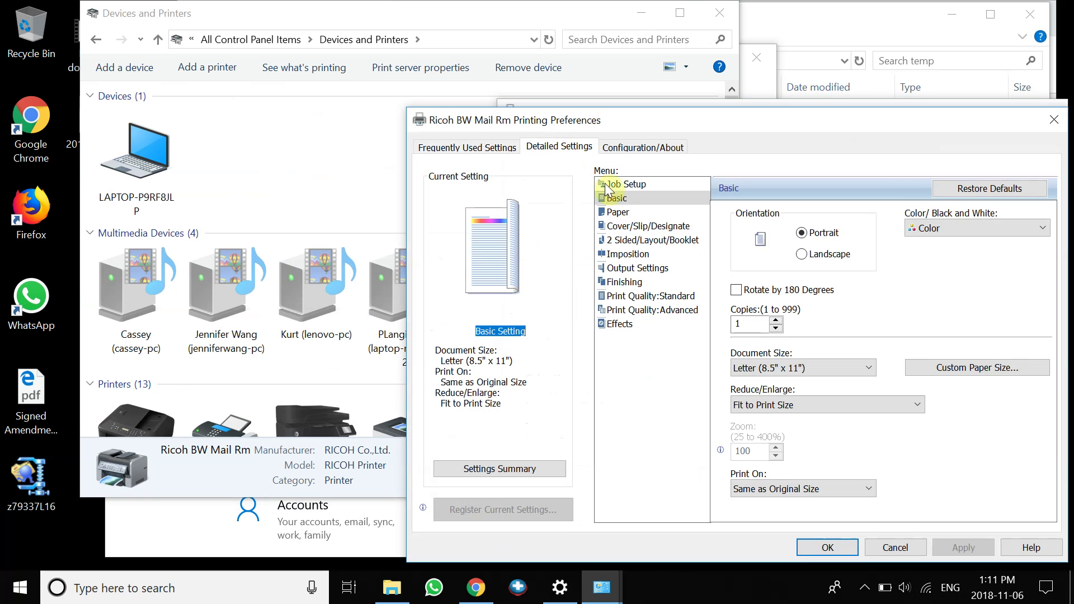
{"action": "left_click", "coordinate": [638, 186]}
{"action": "left_click", "coordinate": [764, 330]}
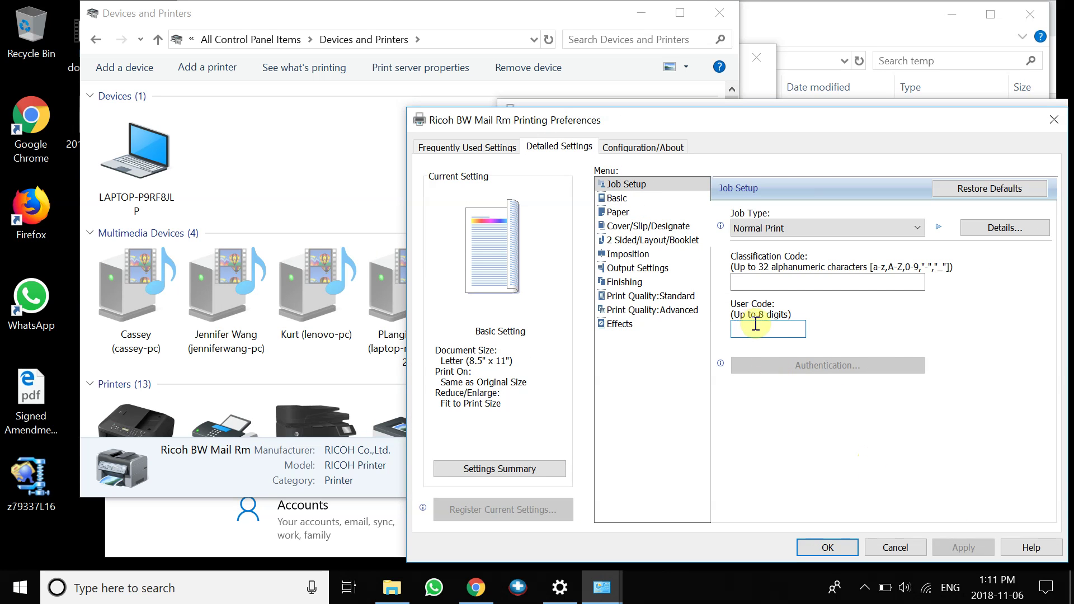
{"action": "type", "text": "0000"}
{"action": "left_click", "coordinate": [976, 549]}
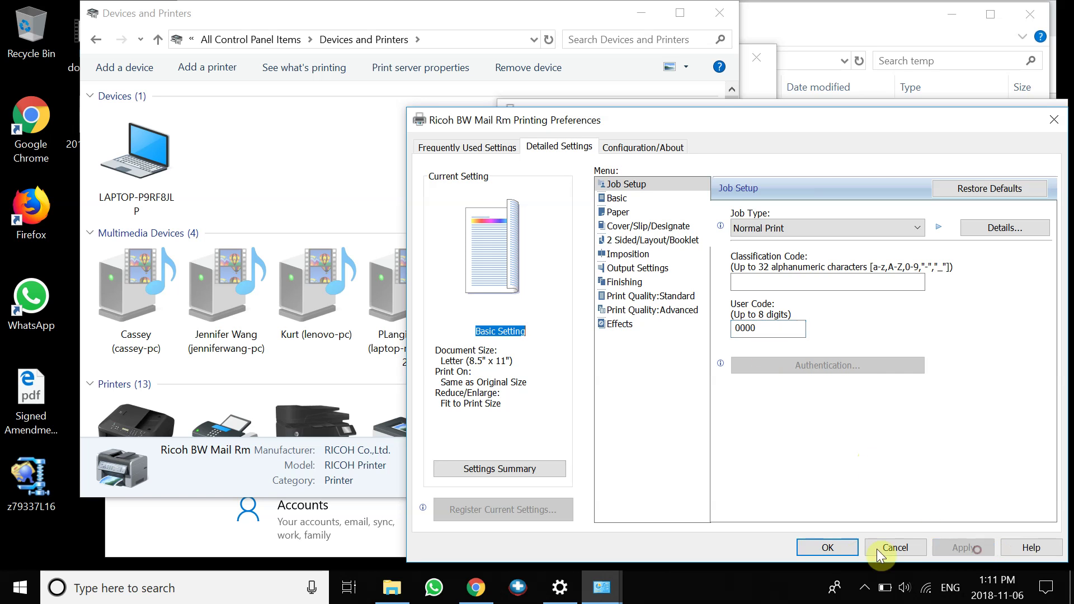
{"action": "left_click", "coordinate": [834, 551]}
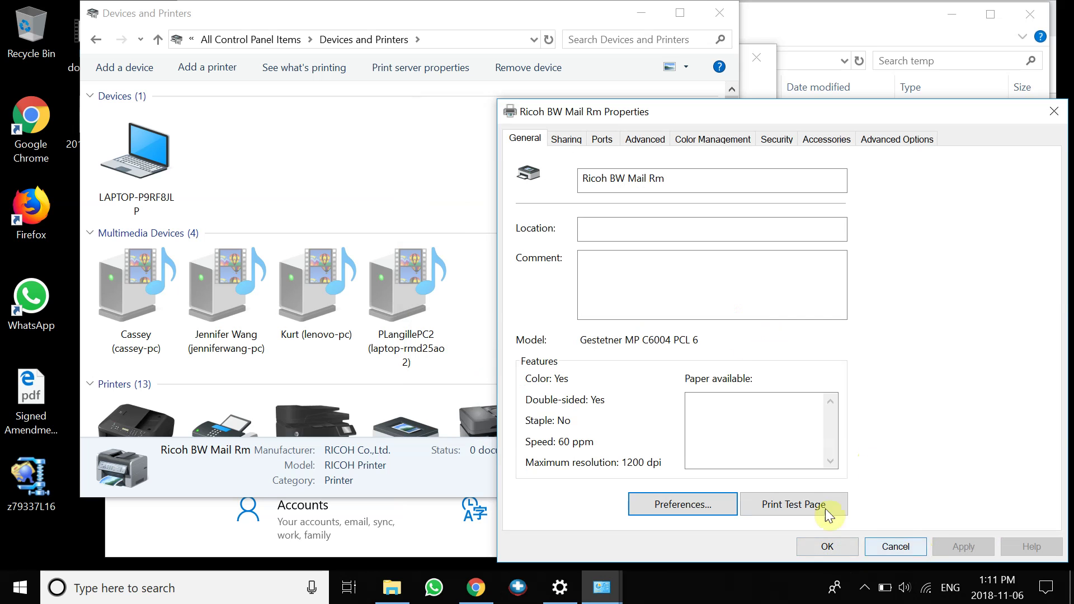
- Print a test page on Ricoh BW Mail Rm and close its properties
{"action": "left_click", "coordinate": [811, 508]}
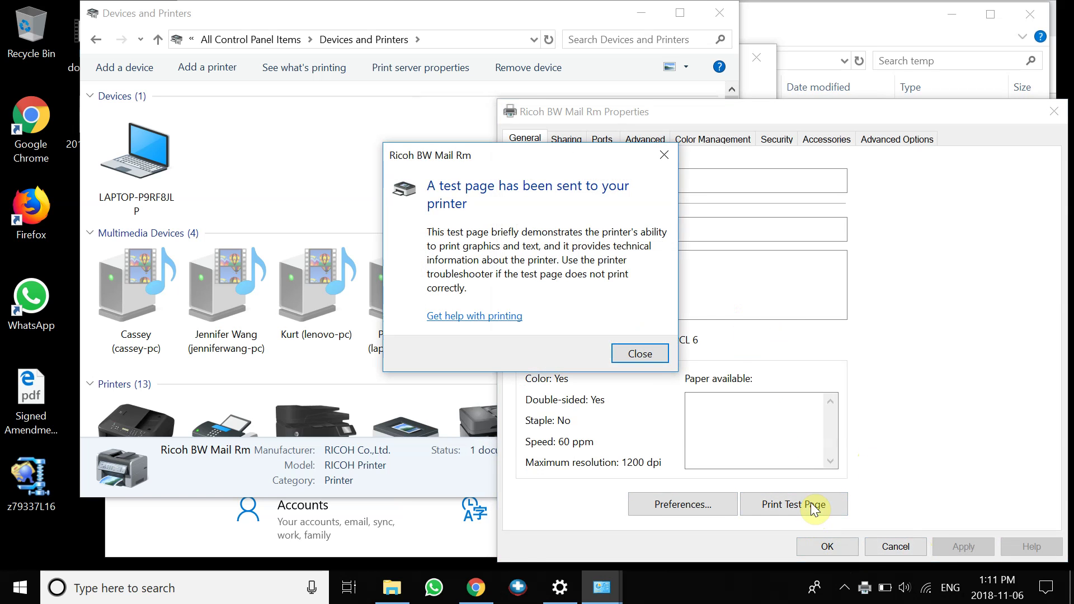
{"action": "left_click", "coordinate": [640, 353]}
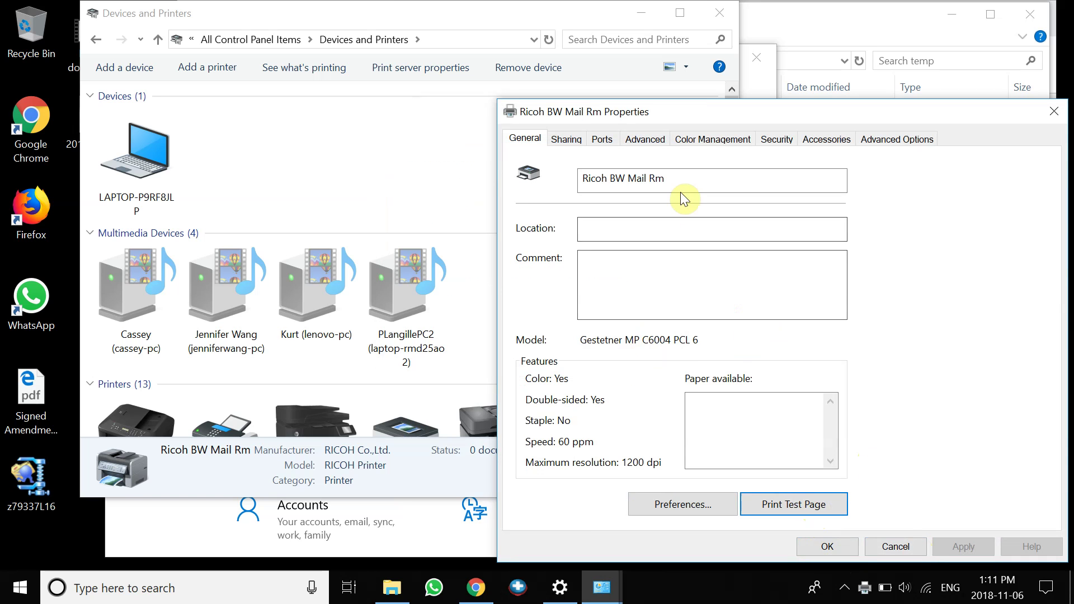
{"action": "left_click_drag", "start_coordinate": [692, 109], "coordinate": [534, 88]}
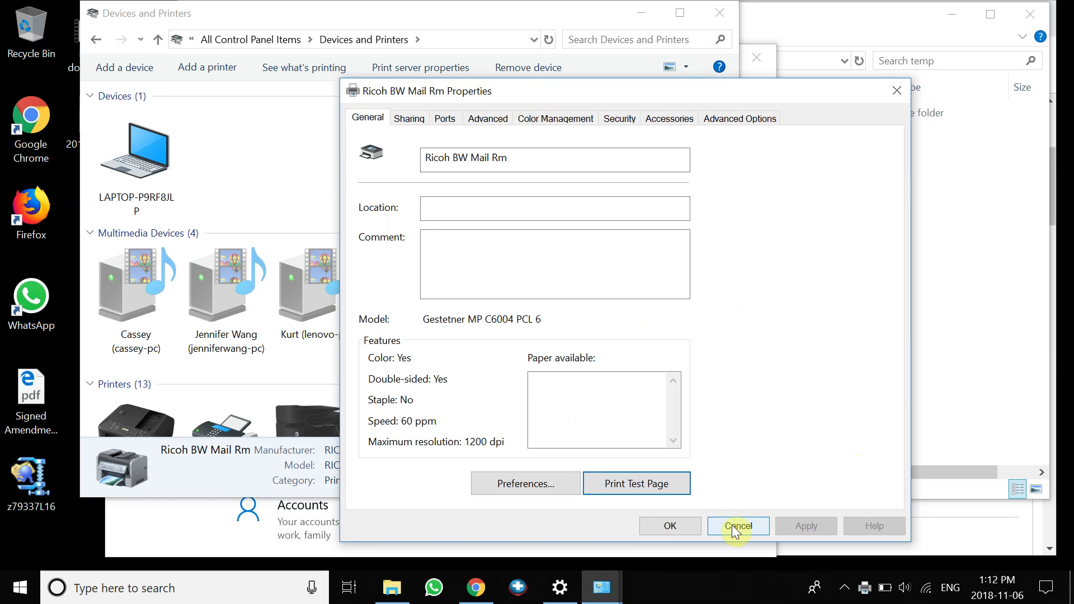
{"action": "left_click", "coordinate": [670, 525]}
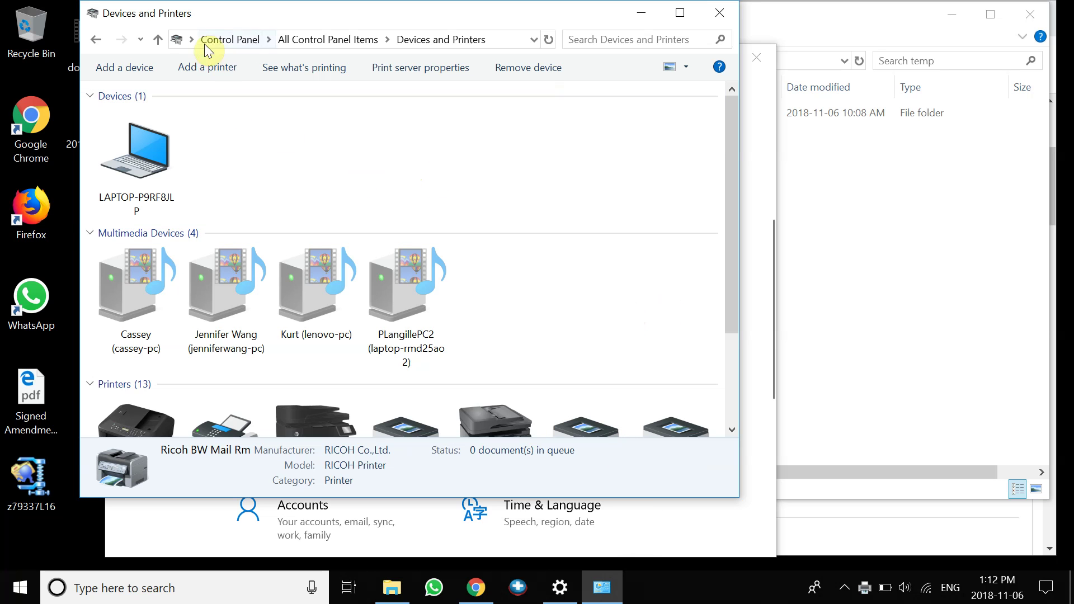
- Start adding another unlisted printer using a TCP/IP address or hostname
{"action": "left_click", "coordinate": [210, 67]}
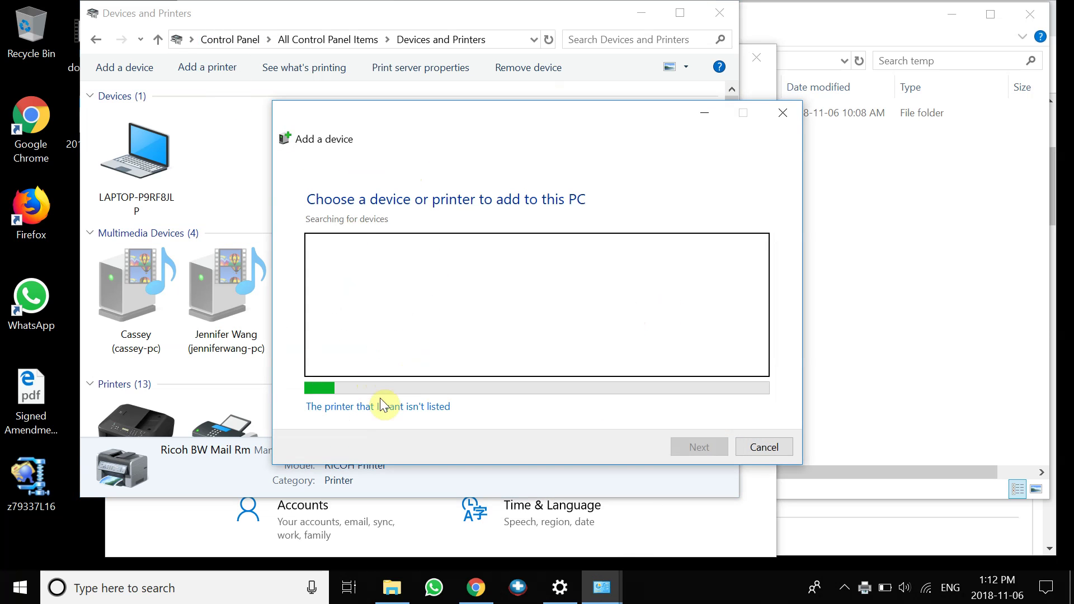
{"action": "left_click", "coordinate": [384, 410]}
{"action": "left_click", "coordinate": [481, 351]}
{"action": "left_click", "coordinate": [688, 484]}
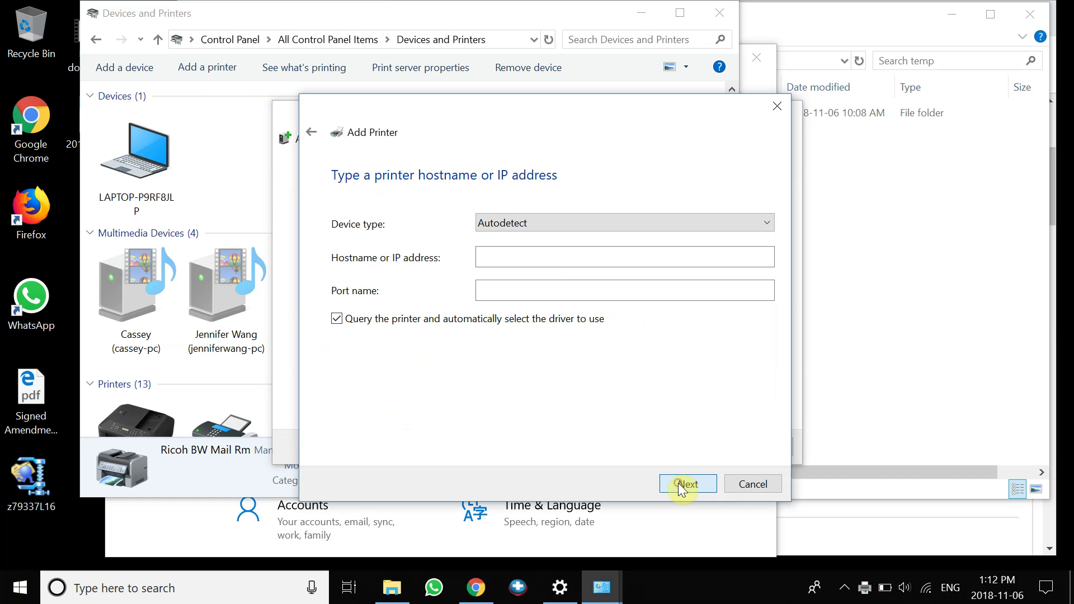
- Set the device type to TCP/IP Device with IP address 192.168.10.15 and proceed to the driver selection
{"action": "left_click", "coordinate": [540, 223]}
{"action": "left_click", "coordinate": [532, 250]}
{"action": "left_click", "coordinate": [532, 256]}
{"action": "type", "text": "192.168.10.15"}
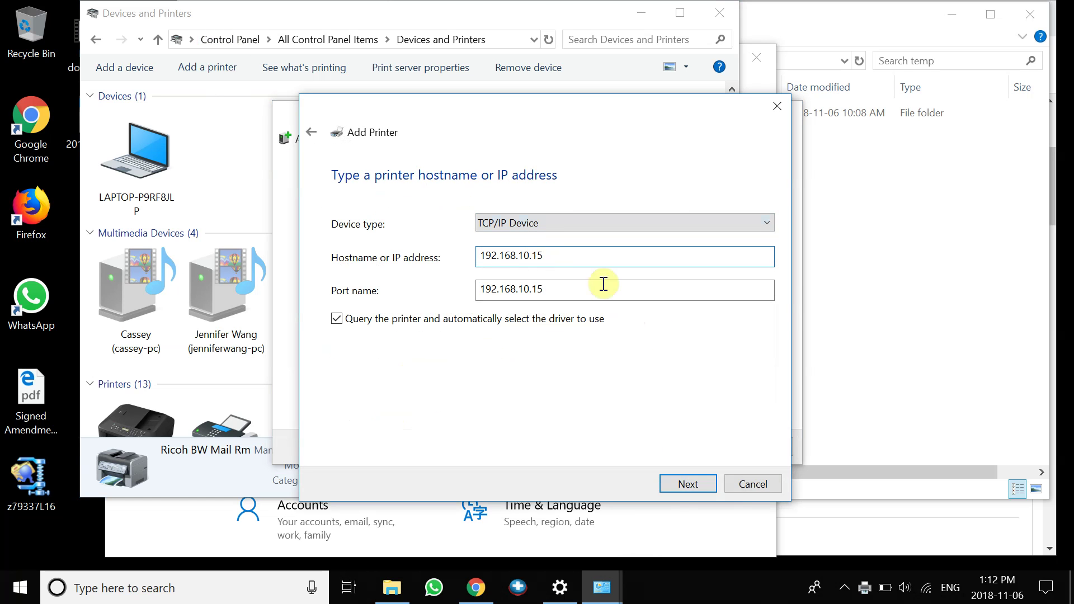
{"action": "left_click", "coordinate": [701, 485]}
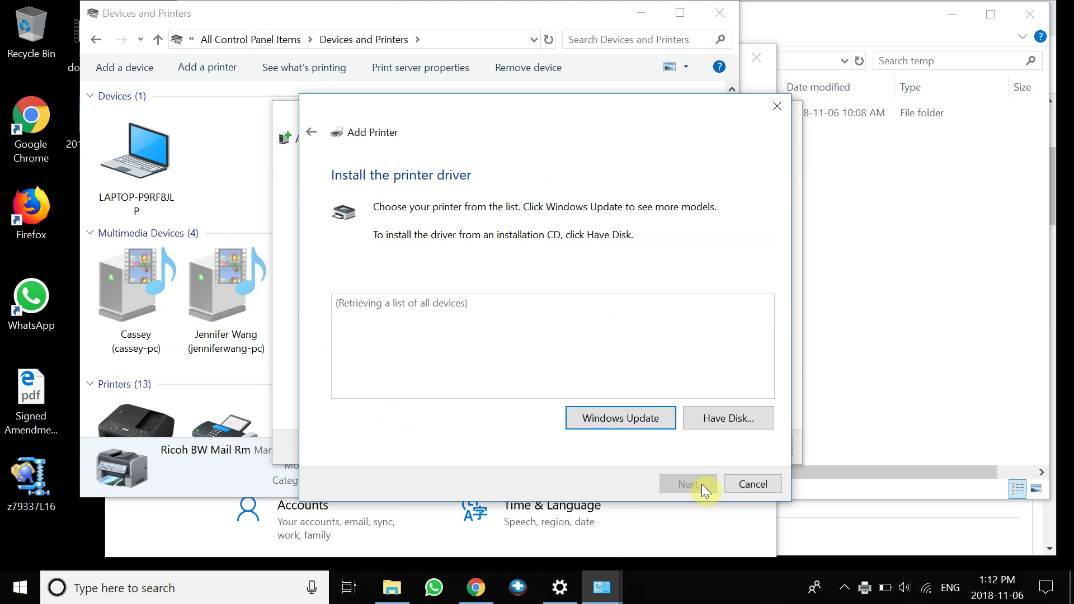
- Load the oemsetup driver file from the disk1 folder of z79337L16 using the install-from-disk option
{"action": "left_click", "coordinate": [754, 419]}
{"action": "left_click", "coordinate": [688, 384]}
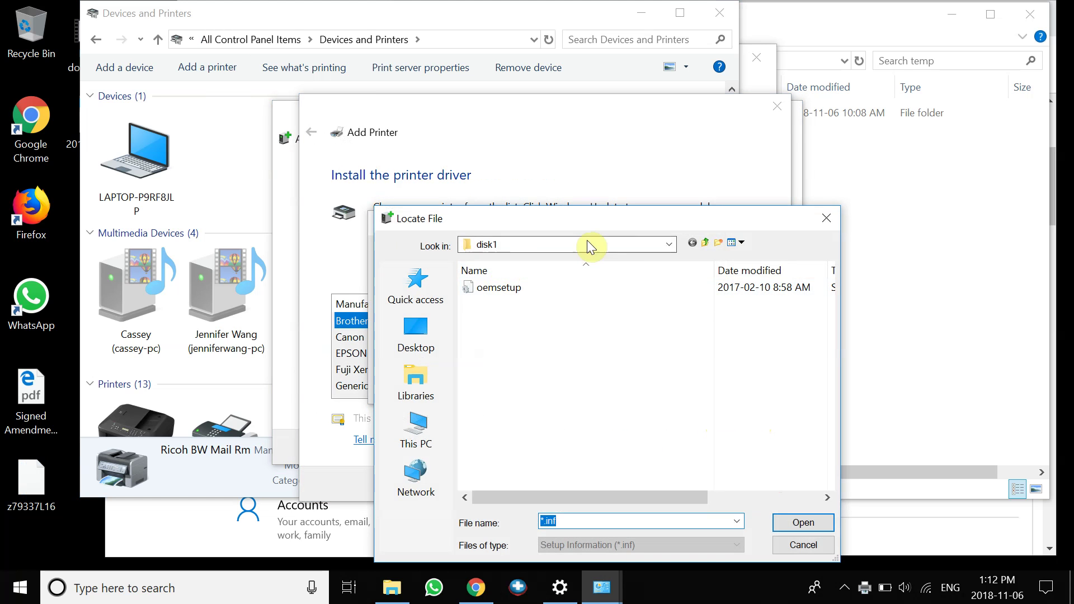
{"action": "left_click", "coordinate": [669, 244]}
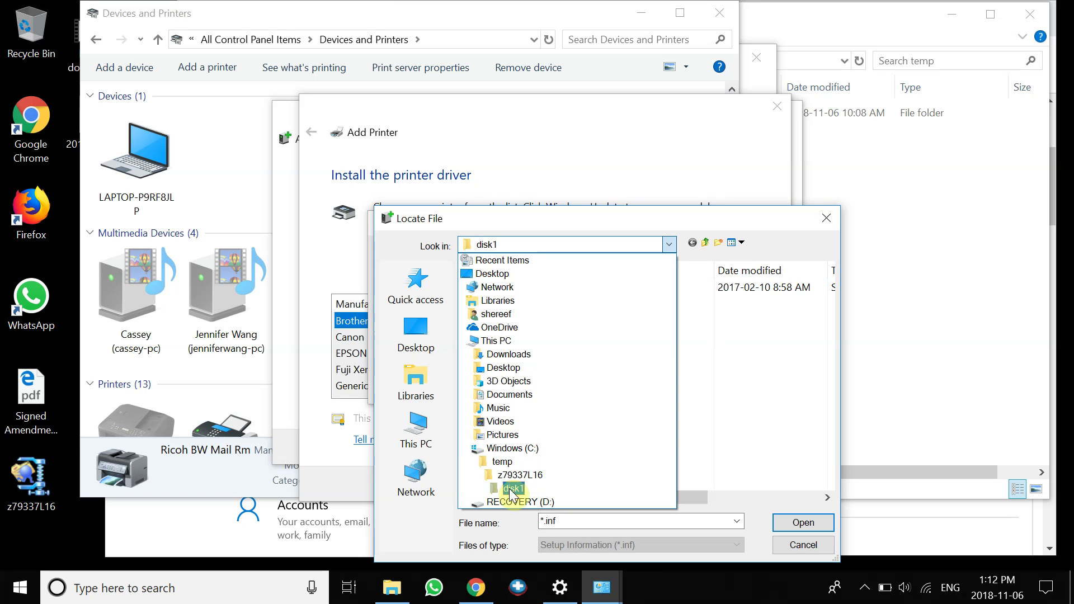
{"action": "left_click", "coordinate": [755, 386]}
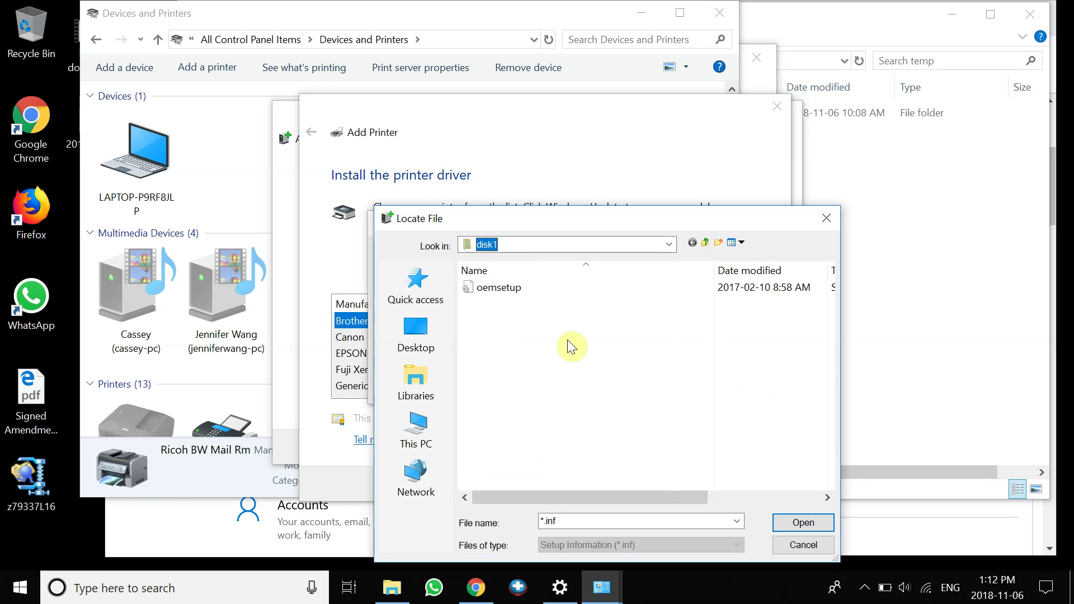
{"action": "left_click", "coordinate": [488, 291]}
{"action": "double_click", "coordinate": [487, 296]}
{"action": "left_click", "coordinate": [688, 262]}
- Choose the Gestetner MP C6004 PCL 6 model and keep using the currently installed driver
{"action": "left_click", "coordinate": [593, 369]}
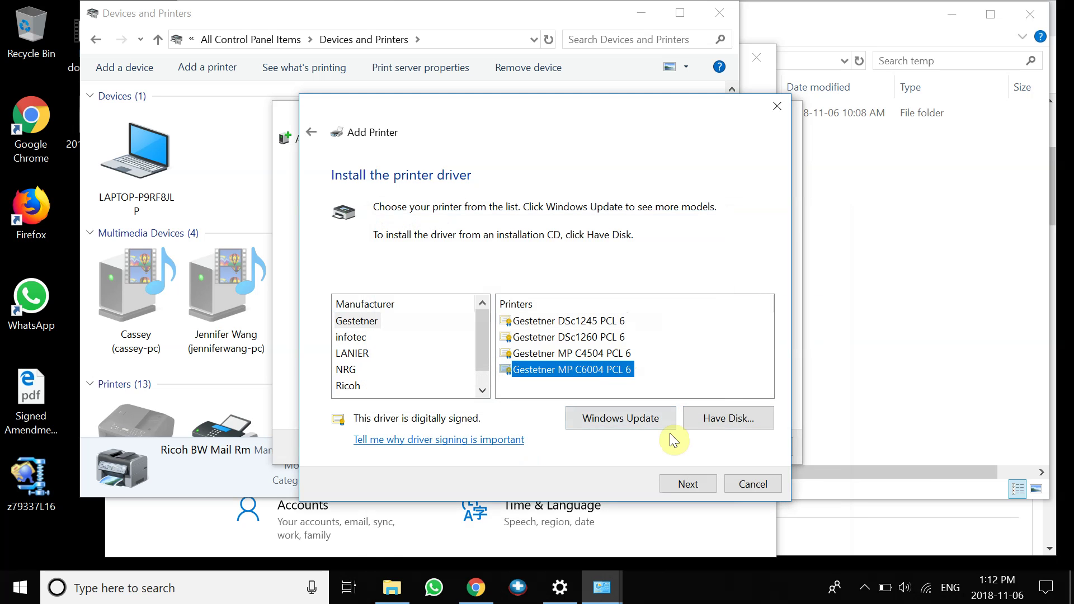
{"action": "left_click", "coordinate": [688, 483]}
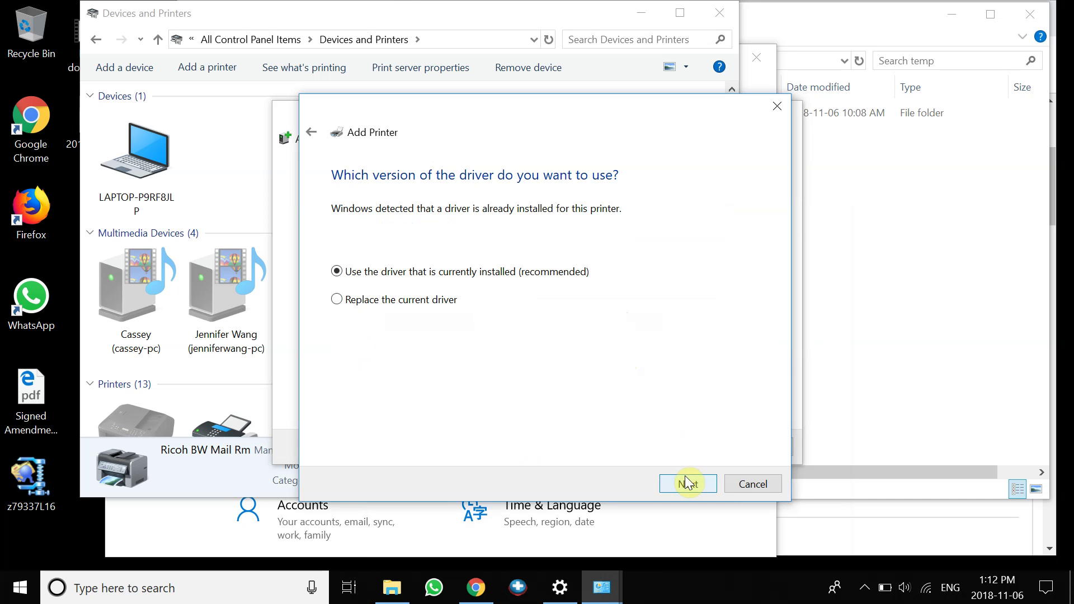
{"action": "left_click", "coordinate": [687, 482]}
- Name the printer "Ricoh Colour Mail Rm" and complete its installation
{"action": "type", "text": "Ricoh Colour Mail Rm"}
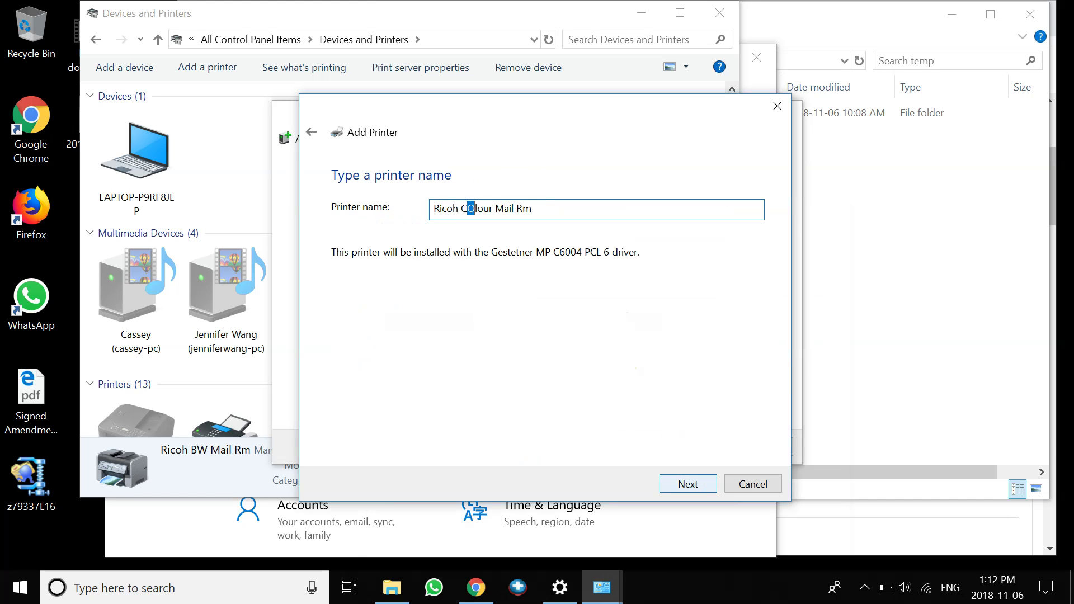
{"action": "type", "text": "o"}
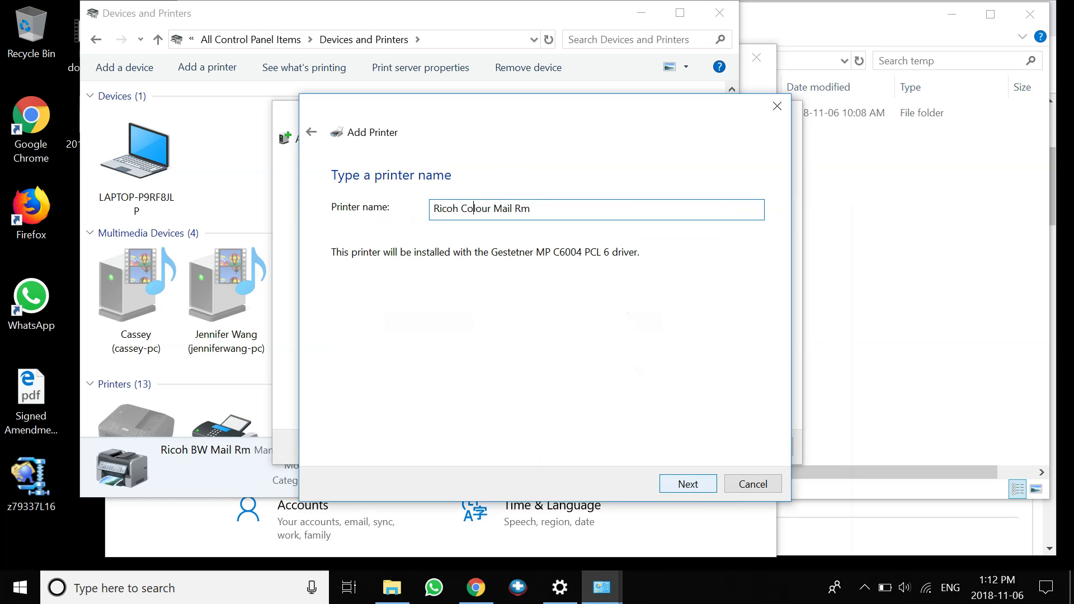
{"action": "left_click", "coordinate": [695, 486]}
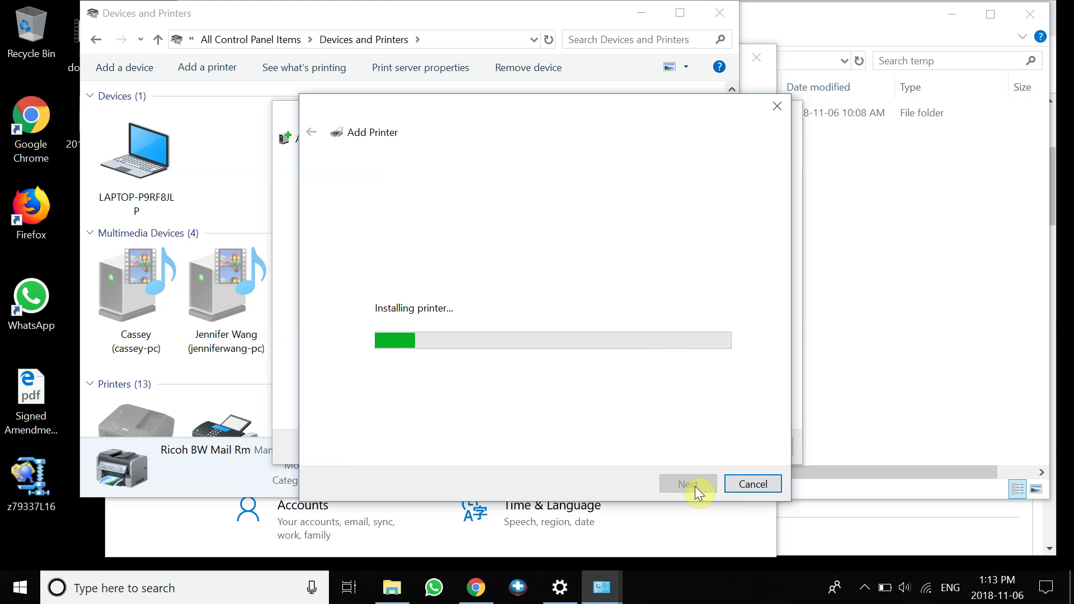
{"action": "left_click", "coordinate": [695, 485]}
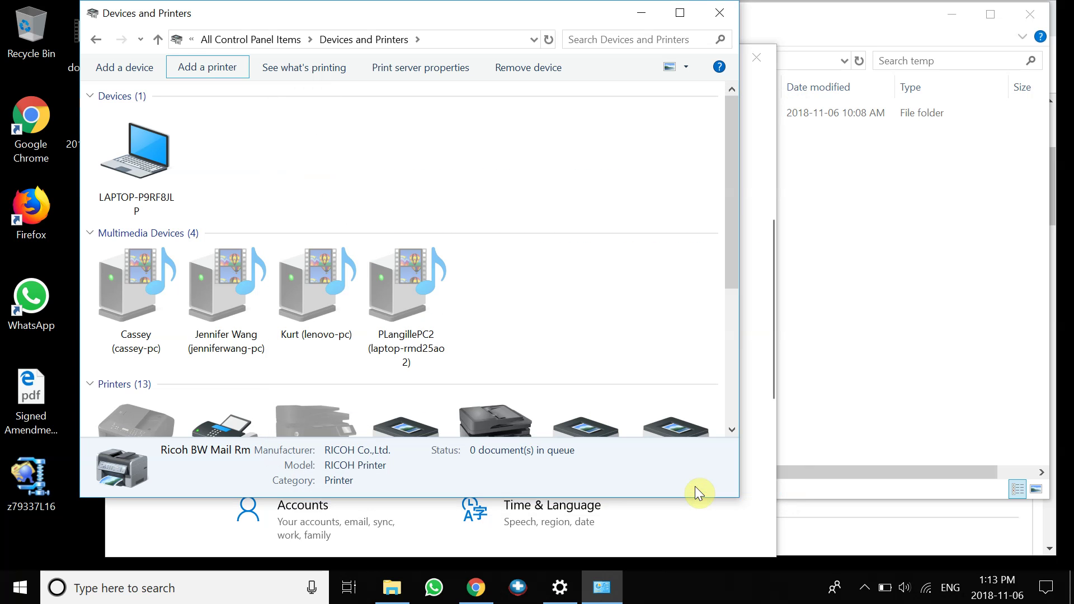
- Open the printer properties of Ricoh Colour Mail Rm
{"action": "scroll", "coordinate": [730, 390], "scroll_direction": "down", "scroll_amount": 5}
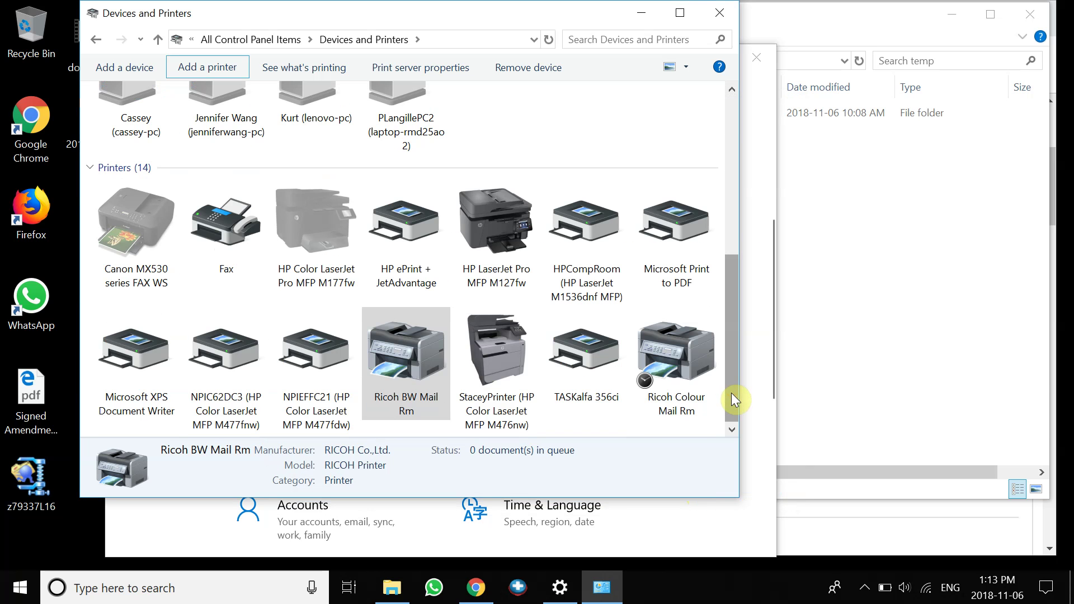
{"action": "left_click", "coordinate": [669, 358]}
{"action": "right_click", "coordinate": [669, 358]}
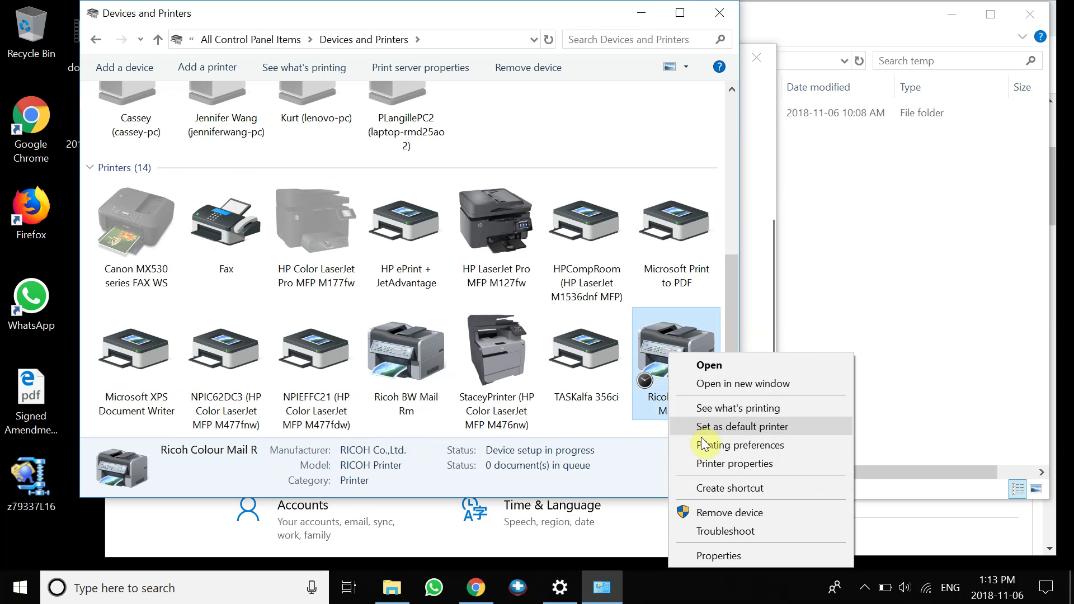
{"action": "left_click", "coordinate": [708, 463]}
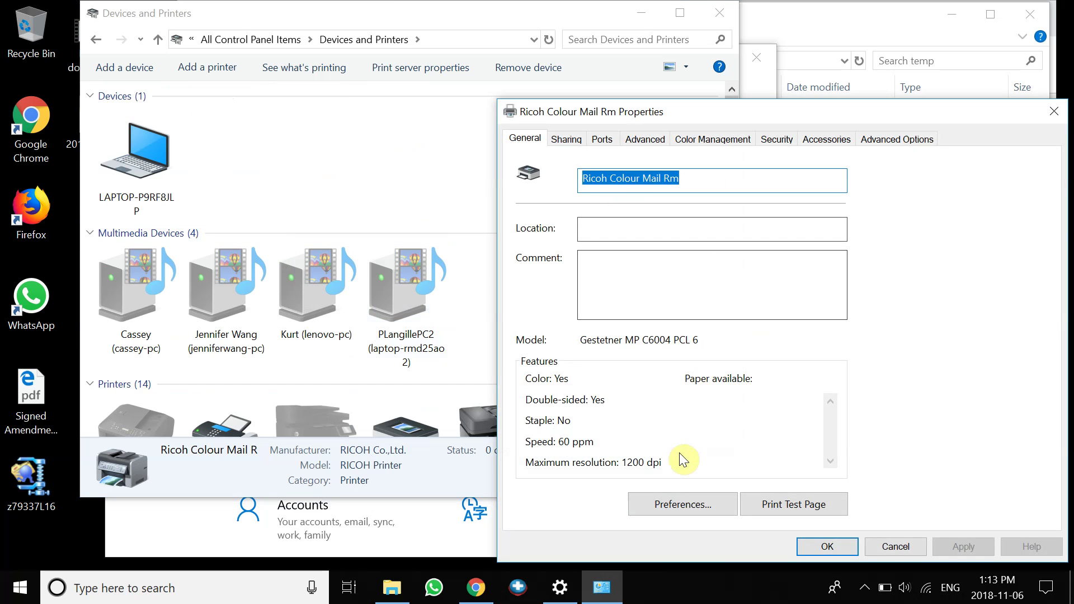
- Enter the user code in the Job Setup section of the Ricoh Colour Mail Rm detailed printing preferences and save it
{"action": "left_click", "coordinate": [671, 505]}
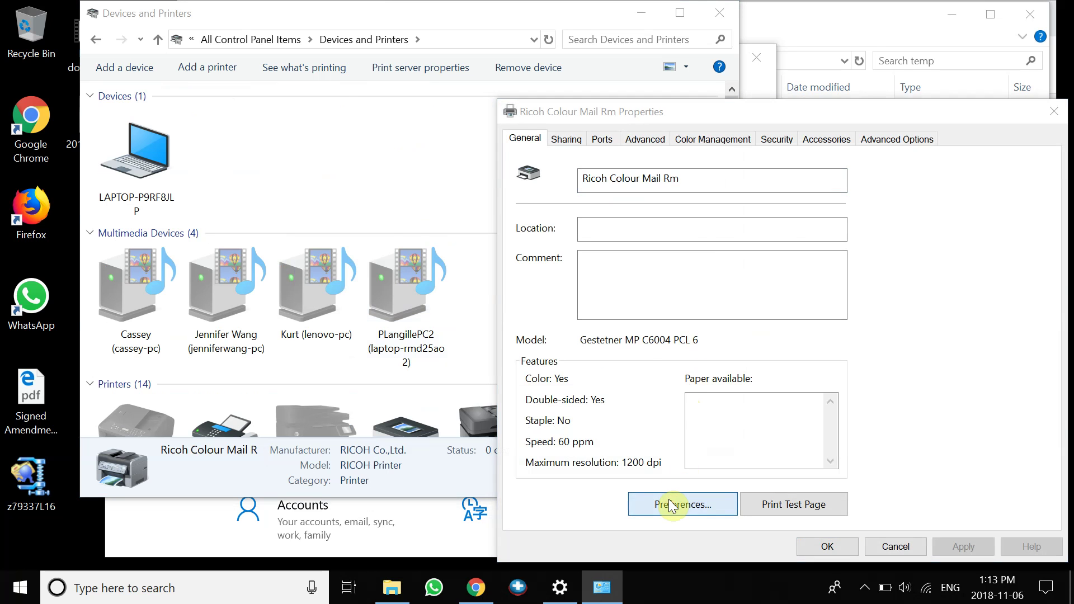
{"action": "left_click", "coordinate": [581, 149]}
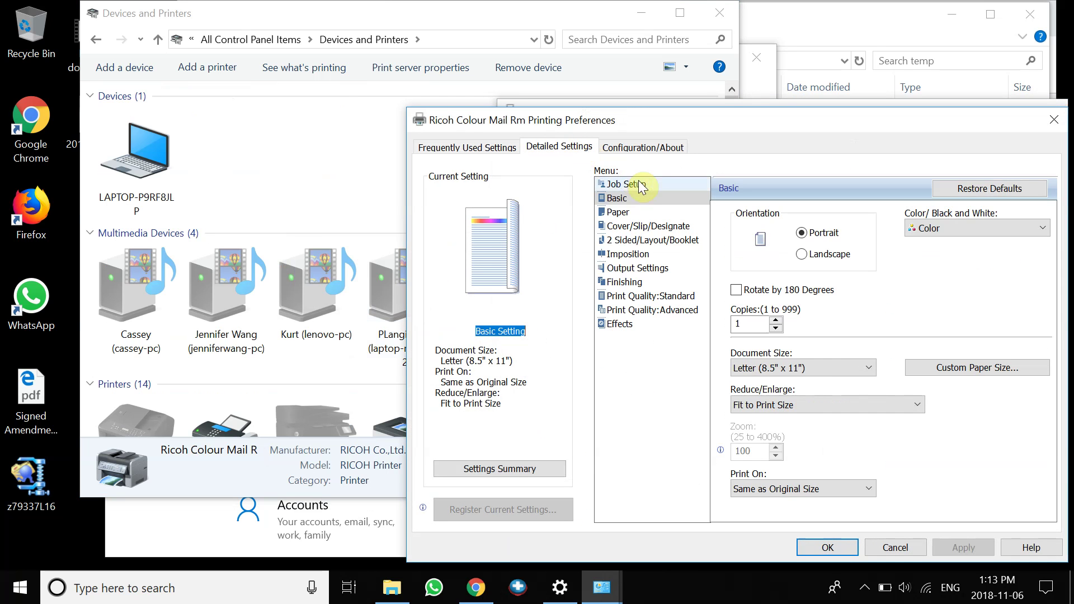
{"action": "left_click", "coordinate": [632, 184]}
{"action": "left_click", "coordinate": [770, 328]}
{"action": "type", "text": "0000"}
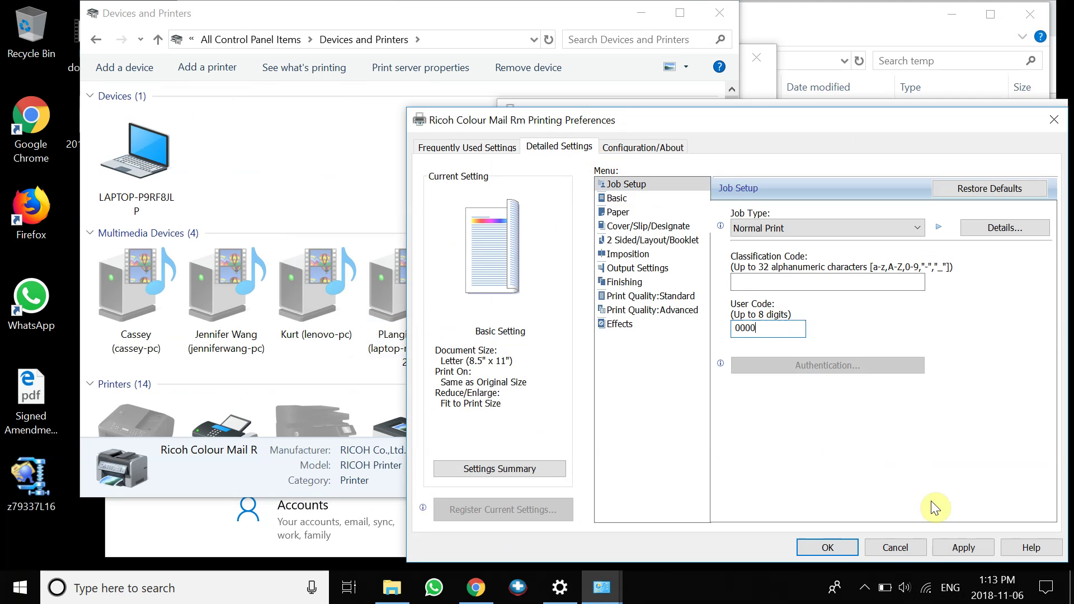
{"action": "left_click", "coordinate": [962, 551]}
{"action": "left_click", "coordinate": [828, 548]}
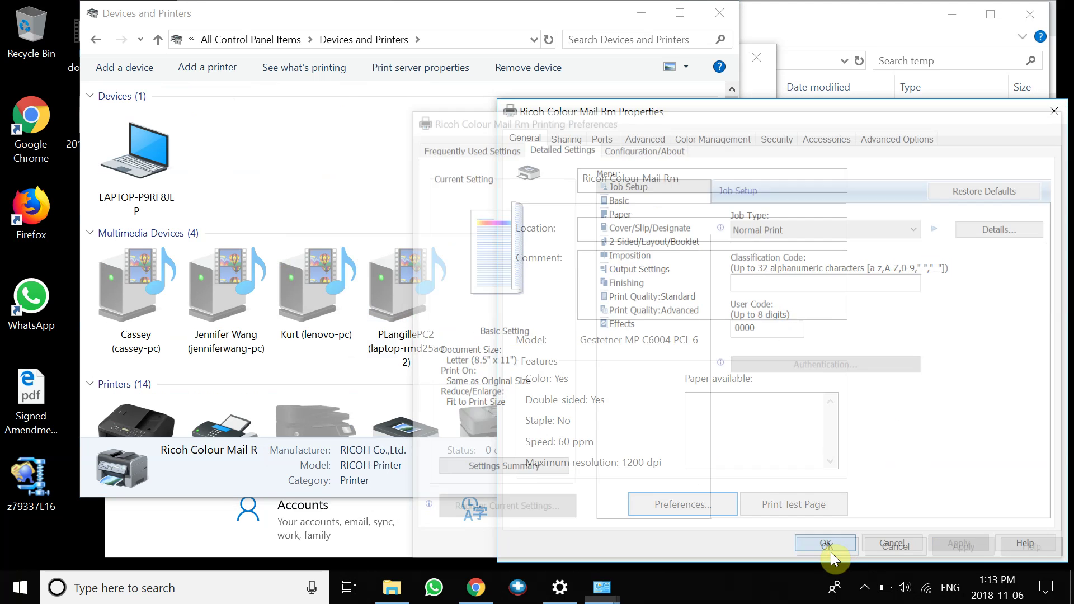
- Print a test page from the Ricoh Colour Mail Rm properties and dismiss the confirmation
{"action": "left_click", "coordinate": [774, 505]}
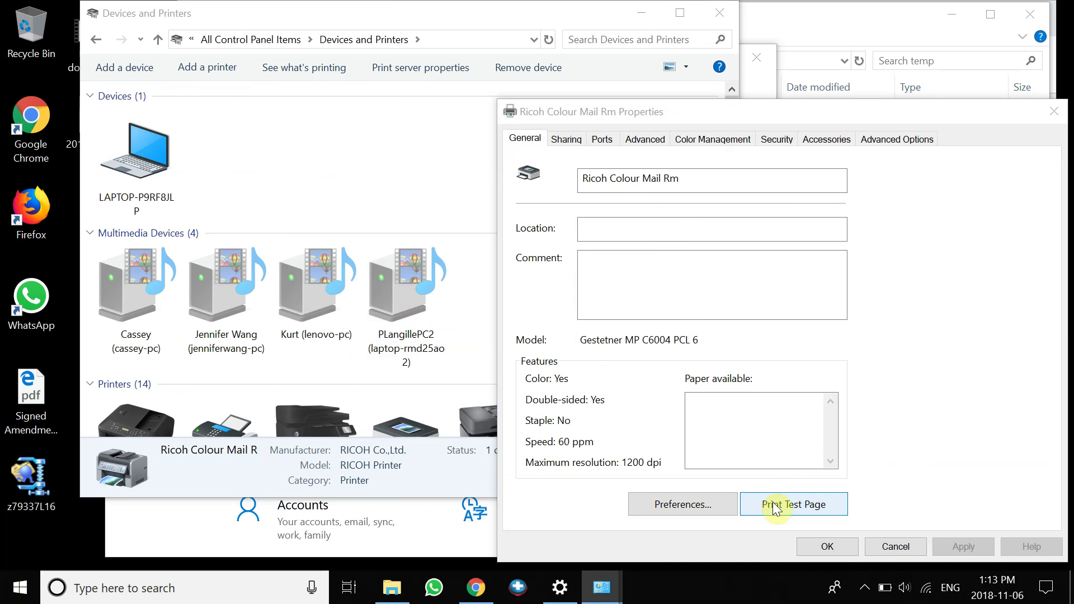
{"action": "left_click", "coordinate": [652, 359]}
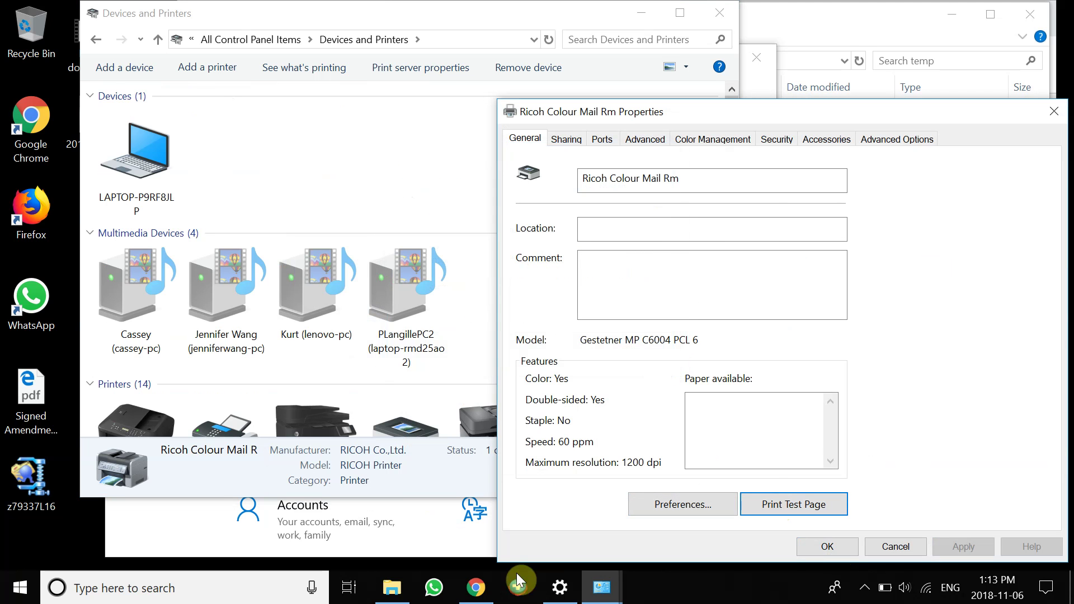
- Switch to Chrome and open the printer's web interface at 192.168.10.15
{"action": "left_click", "coordinate": [477, 587]}
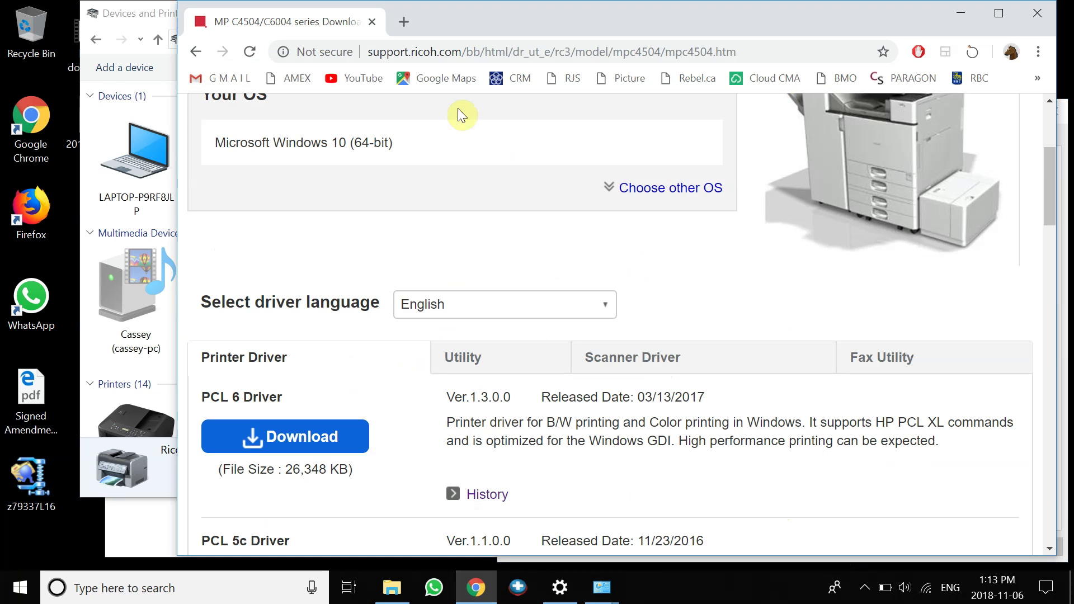
{"action": "left_click", "coordinate": [479, 52]}
{"action": "type", "text": "192."}
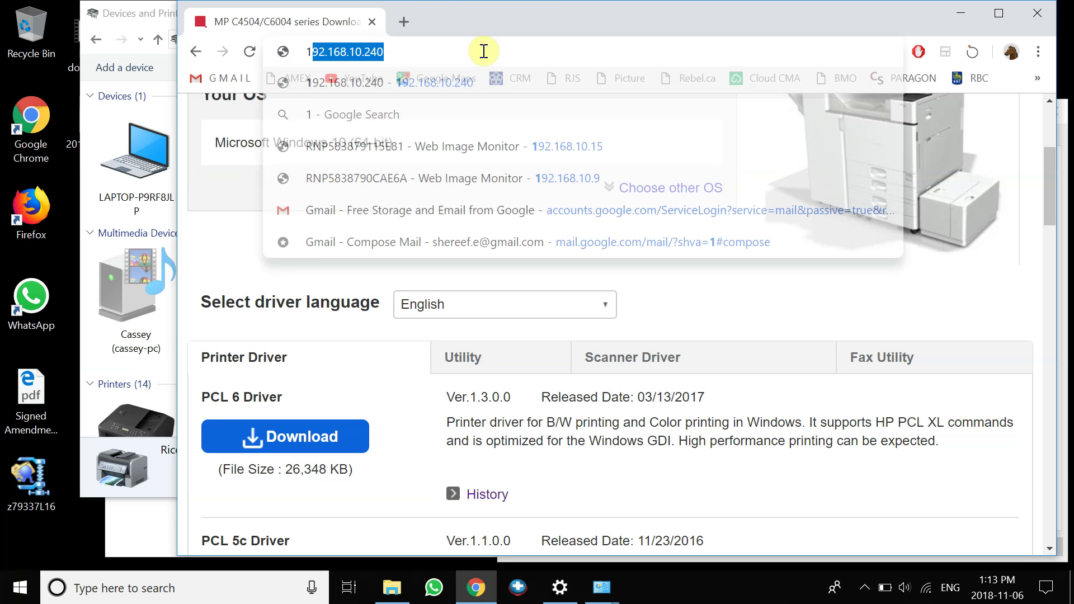
{"action": "type", "text": "168.10"}
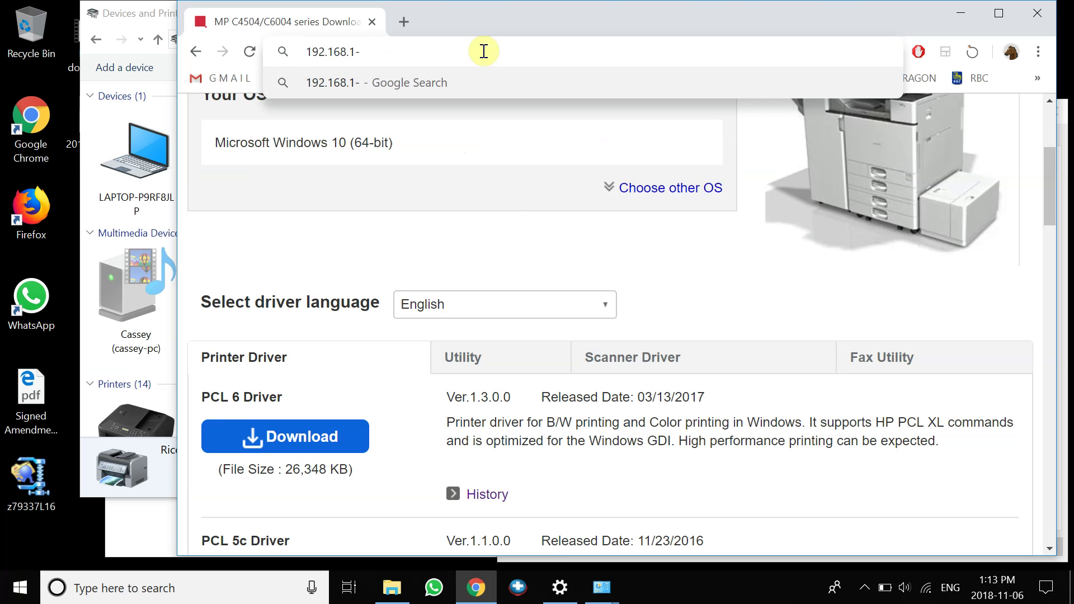
{"action": "type", "text": ".15"}
{"action": "key", "text": "Return"}
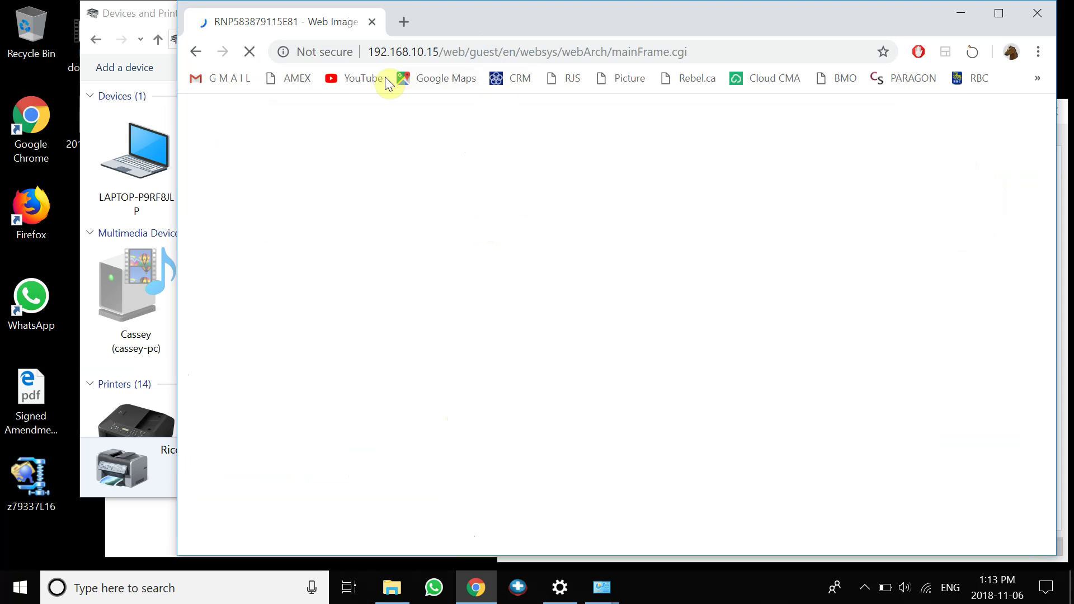
- Look through the first three pages of the printer job history for the test page and close the browser
{"action": "mouse_move", "coordinate": [316, 204]}
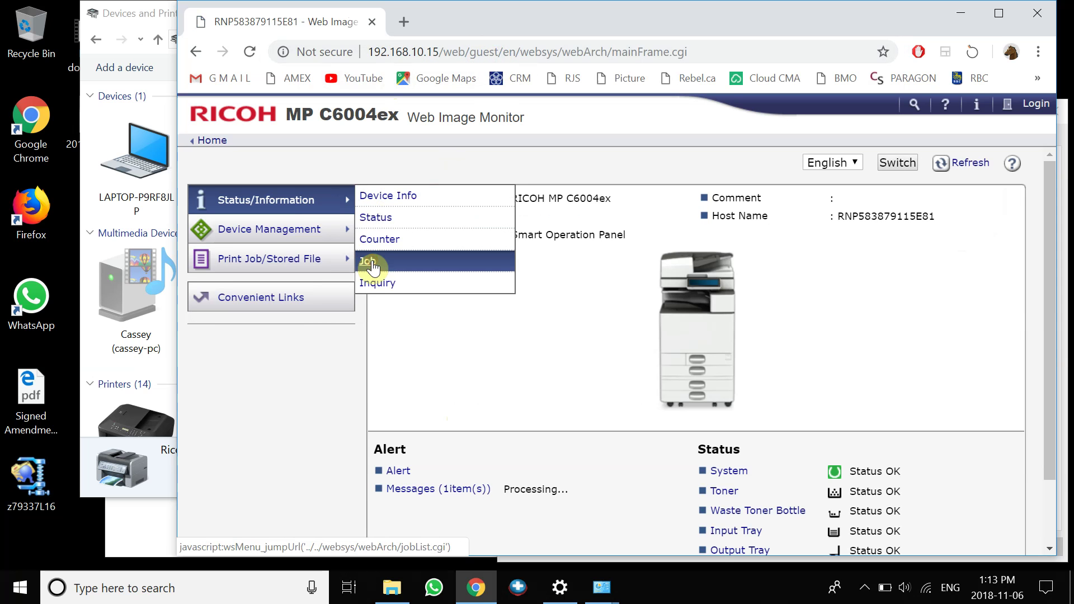
{"action": "left_click", "coordinate": [371, 261]}
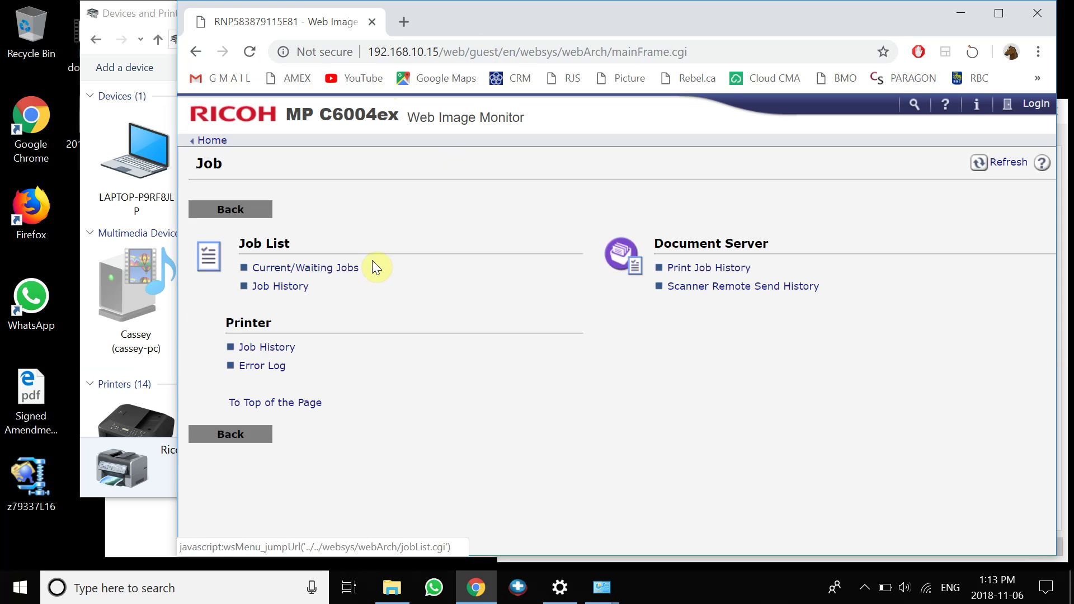
{"action": "left_click", "coordinate": [269, 364]}
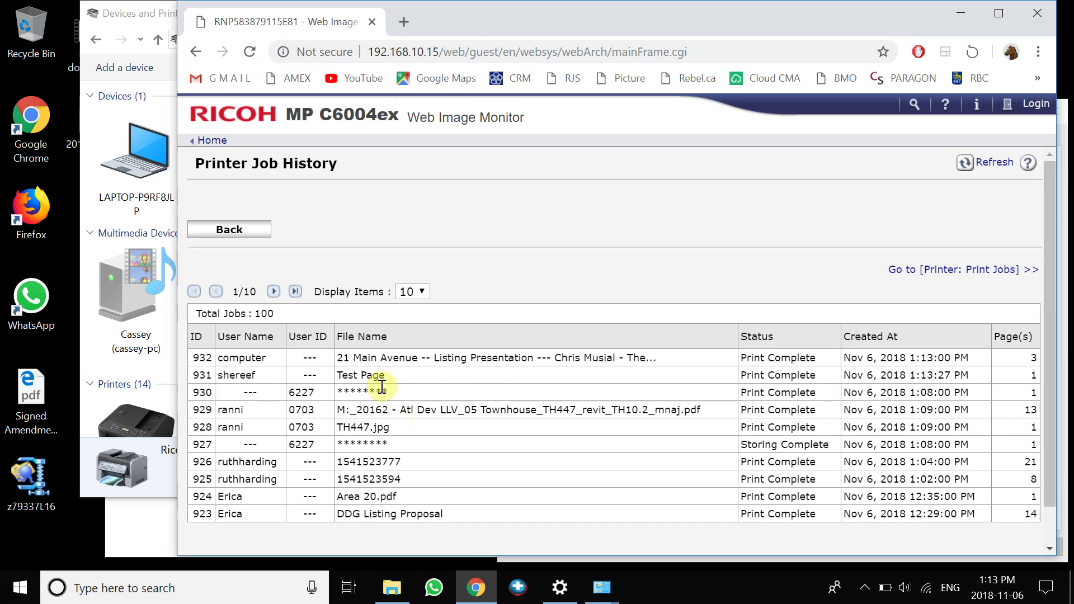
{"action": "scroll", "coordinate": [421, 451], "scroll_direction": "down", "scroll_amount": 1}
{"action": "scroll", "coordinate": [420, 450], "scroll_direction": "up", "scroll_amount": 1}
{"action": "left_click_drag", "start_coordinate": [650, 276], "coordinate": [300, 280]}
{"action": "left_click", "coordinate": [274, 292]}
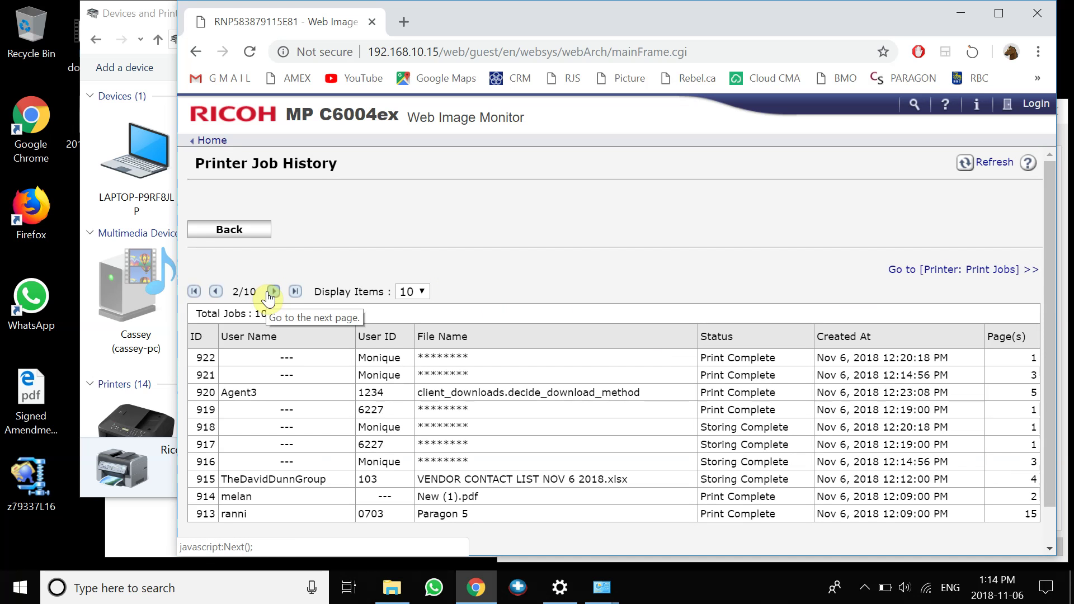
{"action": "left_click", "coordinate": [274, 291]}
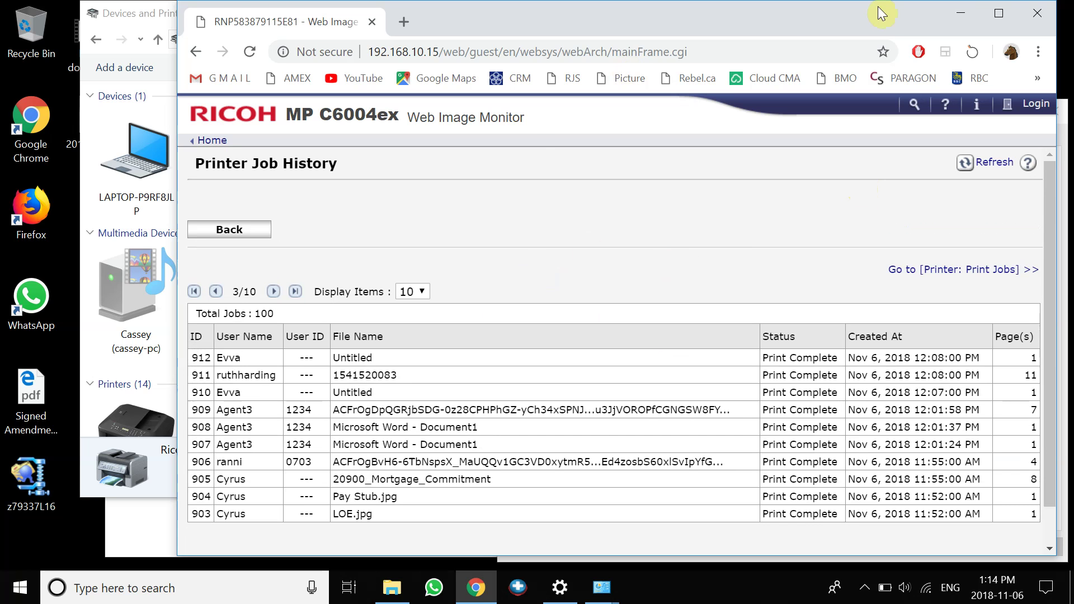
{"action": "left_click", "coordinate": [1036, 12]}
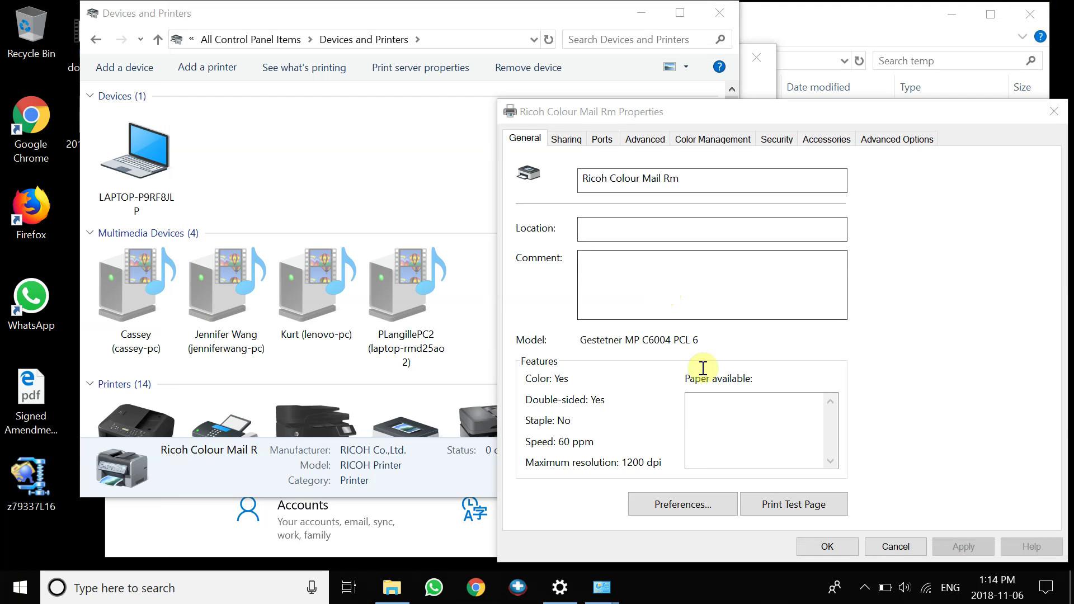
- Close the Ricoh Colour Mail Rm properties and start adding an unlisted printer by TCP/IP address or hostname
{"action": "left_click", "coordinate": [807, 548]}
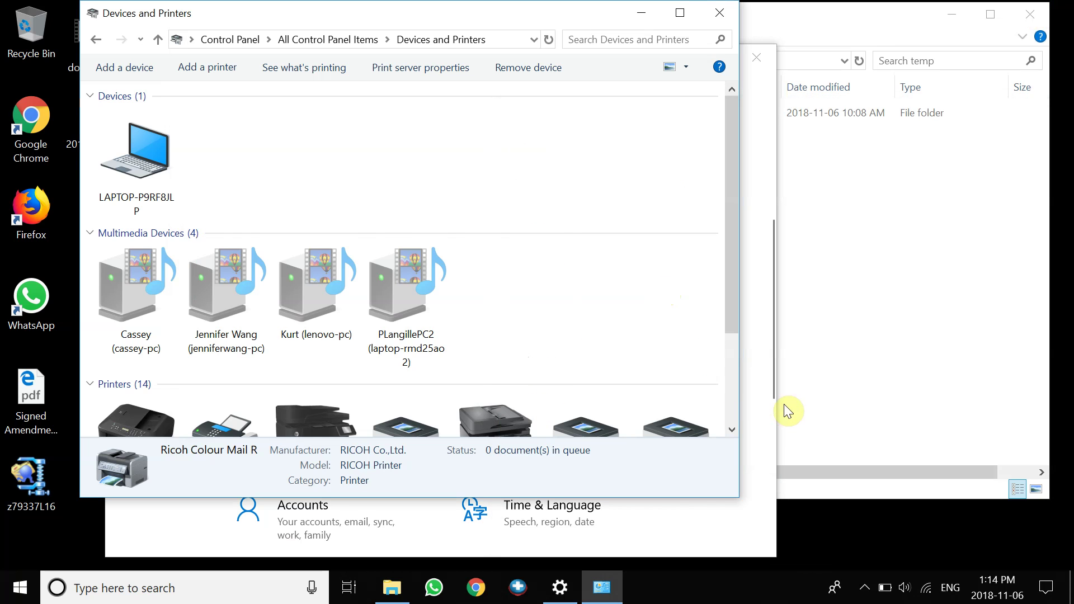
{"action": "left_click", "coordinate": [729, 407]}
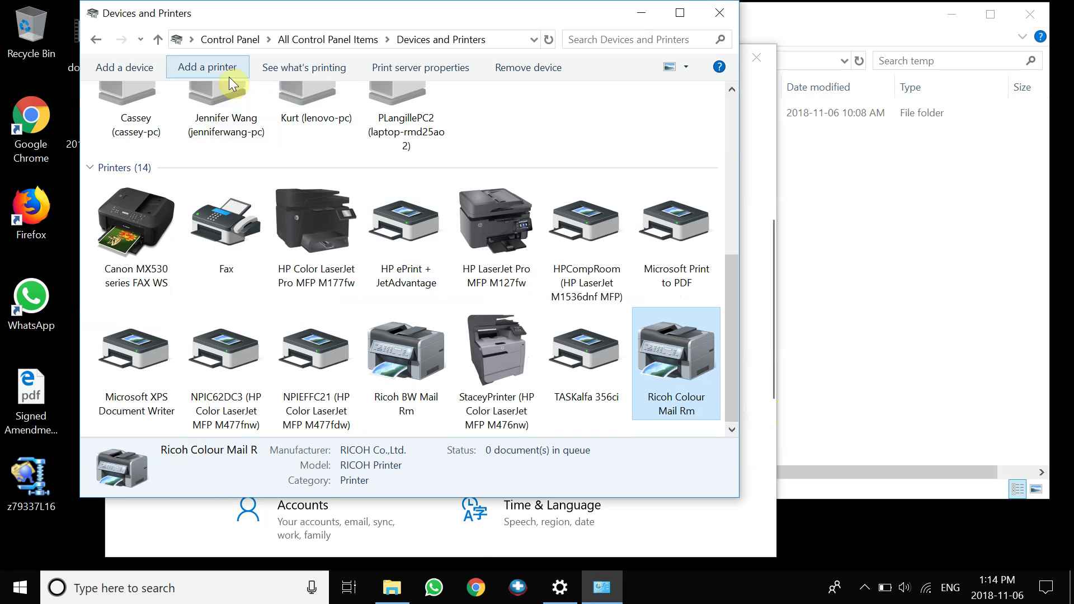
{"action": "left_click", "coordinate": [214, 63]}
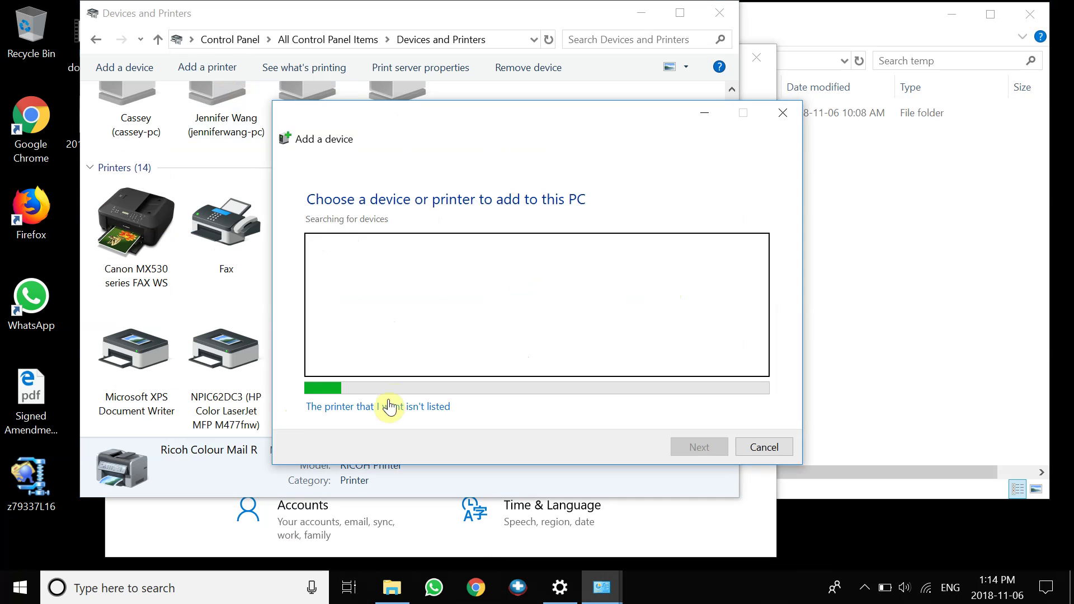
{"action": "left_click", "coordinate": [386, 404]}
{"action": "left_click", "coordinate": [462, 350]}
{"action": "left_click", "coordinate": [688, 484]}
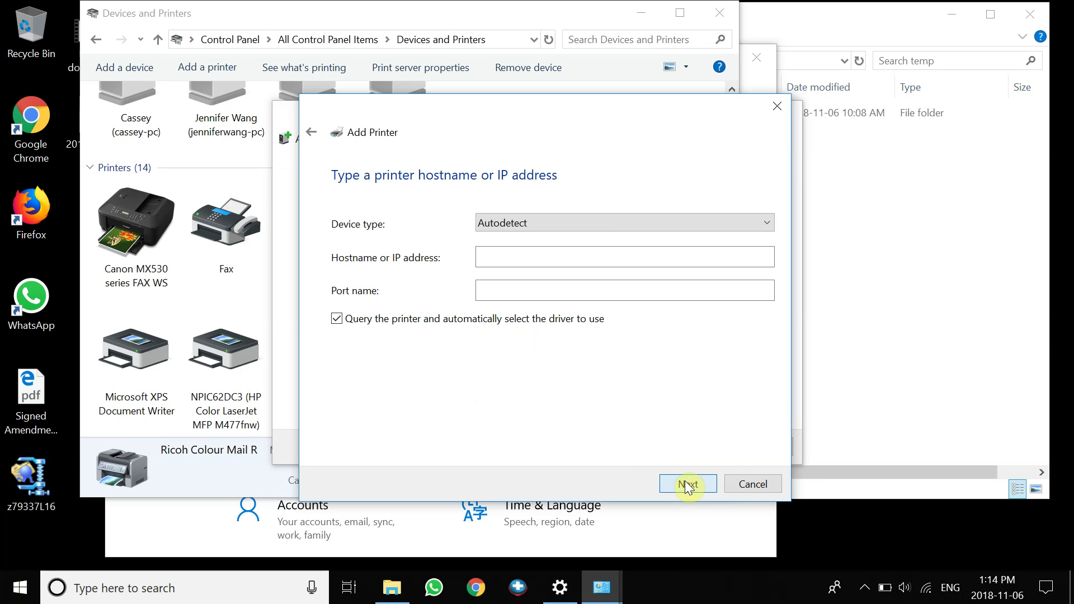
- Set the device type to TCP/IP Device with the IP address 192.168.10.240 and continue to driver detection
{"action": "left_click", "coordinate": [551, 223]}
{"action": "left_click", "coordinate": [520, 241]}
{"action": "left_click", "coordinate": [523, 224]}
{"action": "left_click", "coordinate": [502, 254]}
{"action": "left_click", "coordinate": [500, 257]}
{"action": "type", "text": "192.168.10.240"}
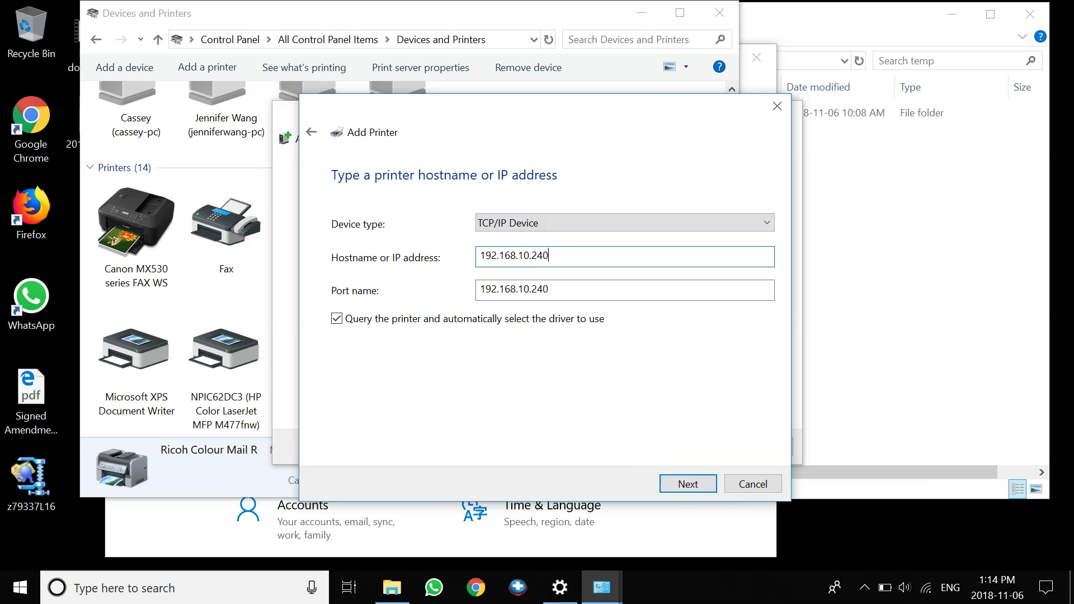
{"action": "left_click", "coordinate": [689, 484]}
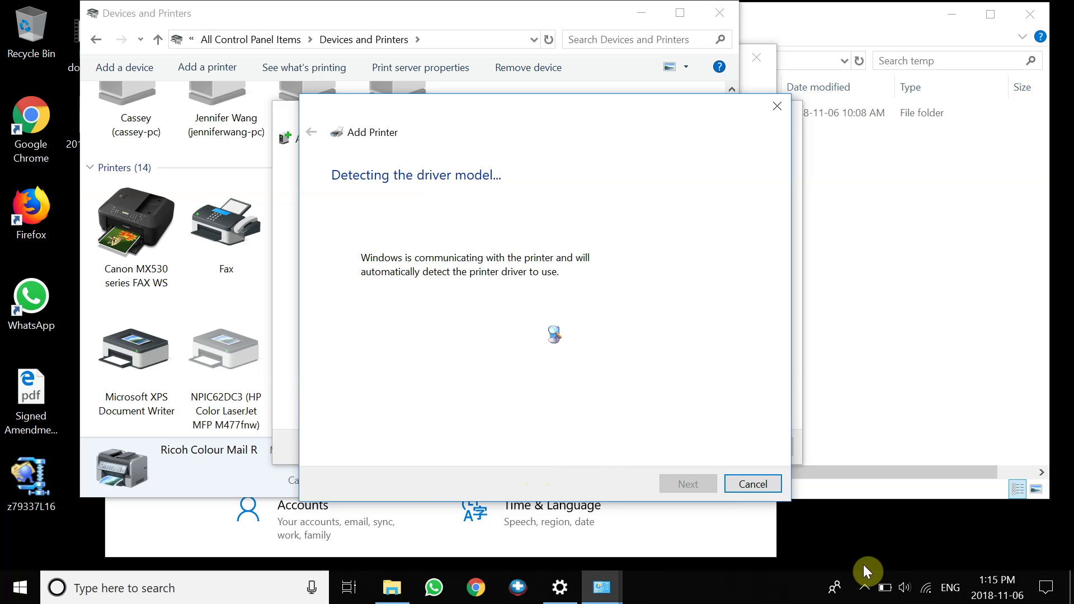
- Choose the RICOH Class Driver from the manufacturer RICOH as the printer driver
{"action": "left_click", "coordinate": [384, 342]}
{"action": "key", "text": "r"}
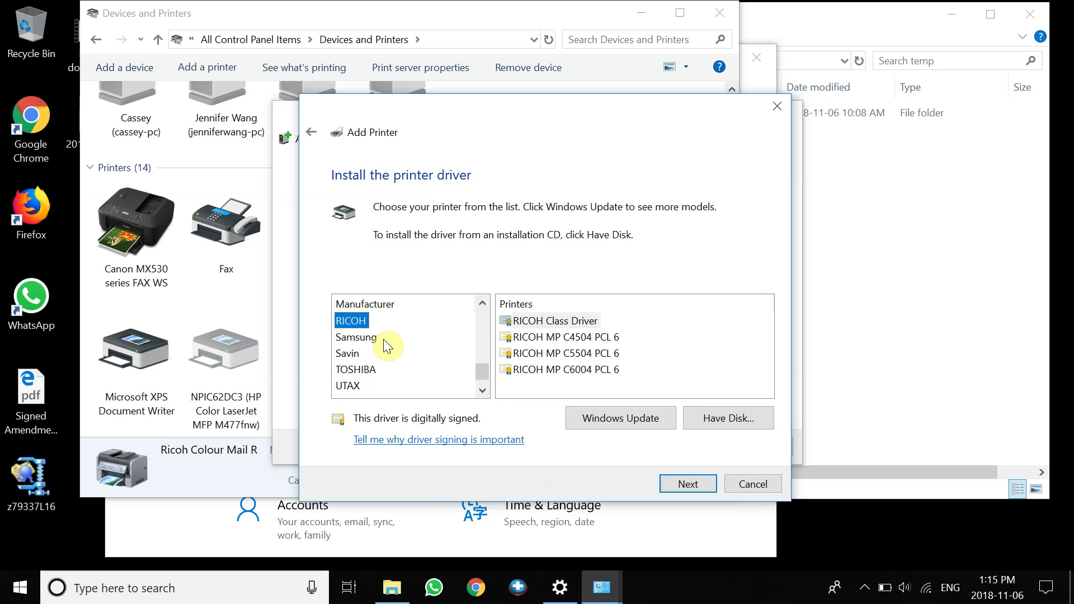
{"action": "left_click", "coordinate": [578, 322]}
{"action": "left_click", "coordinate": [688, 485]}
- Name the printer "Ricoh BW Hallway" and complete its installation
{"action": "type", "text": "R"}
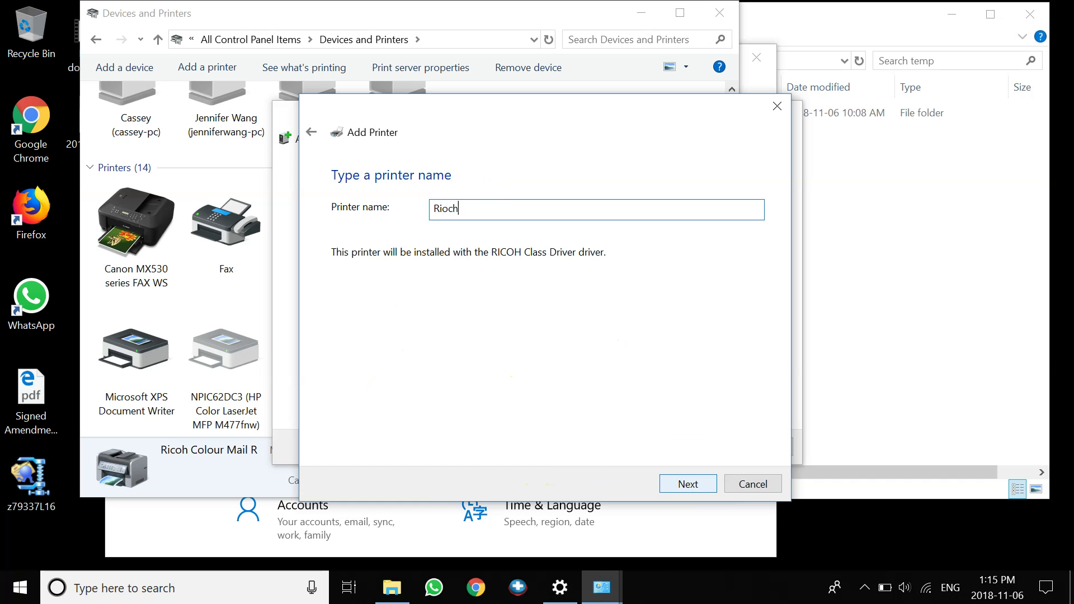
{"action": "type", "text": "ioc"}
{"action": "key", "text": "BackSpace"}
{"action": "key", "text": "BackSpace"}
{"action": "type", "text": "coh BW Hallway"}
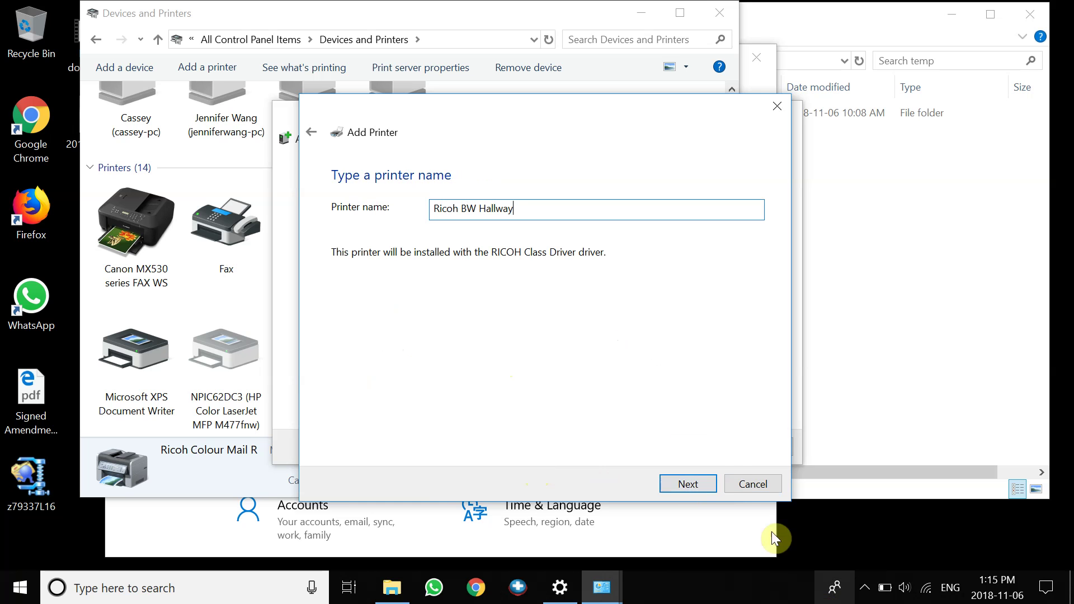
{"action": "left_click", "coordinate": [698, 484]}
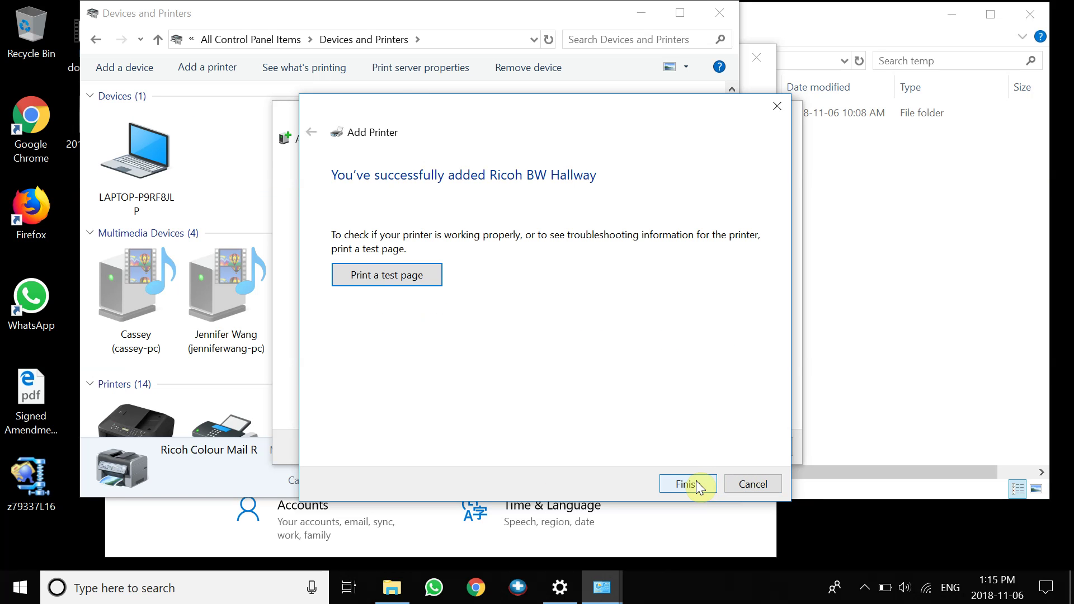
{"action": "left_click", "coordinate": [697, 483]}
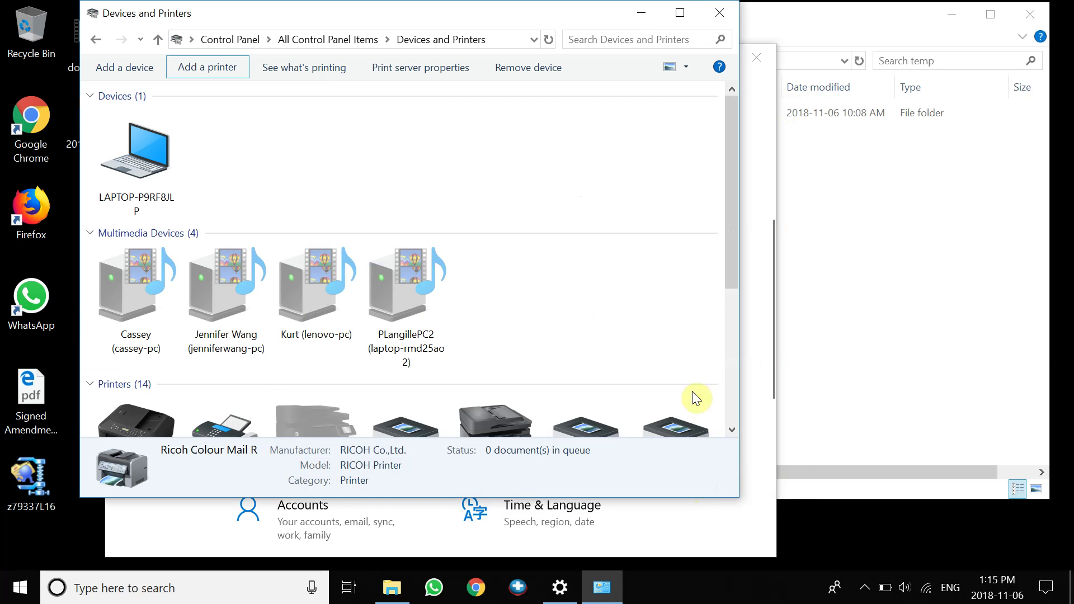
- Open the printer properties of Ricoh BW Hallway and print a test page
{"action": "left_click", "coordinate": [733, 415]}
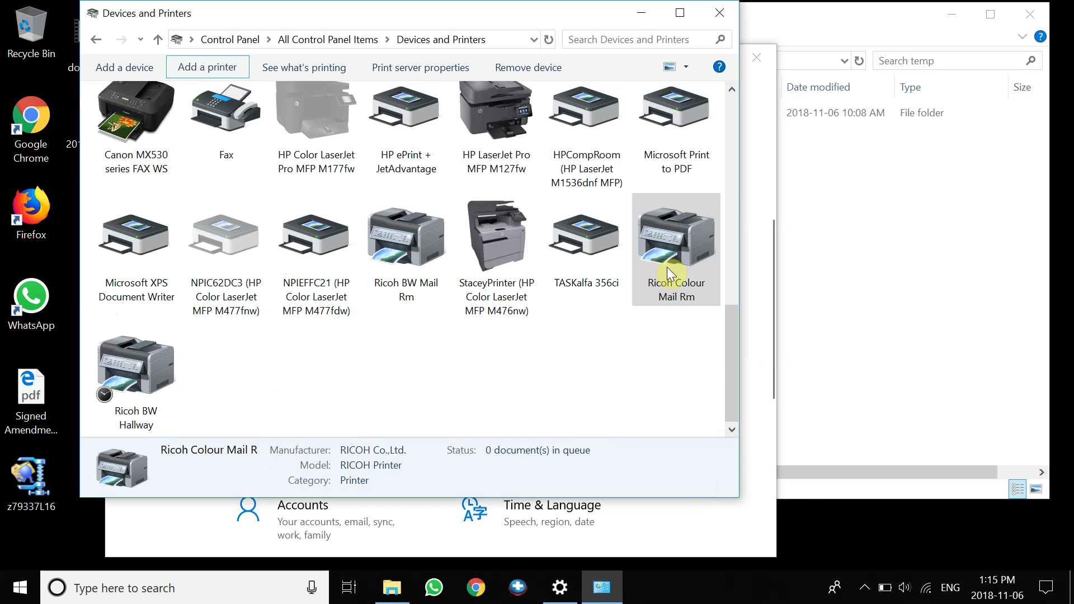
{"action": "right_click", "coordinate": [161, 371]}
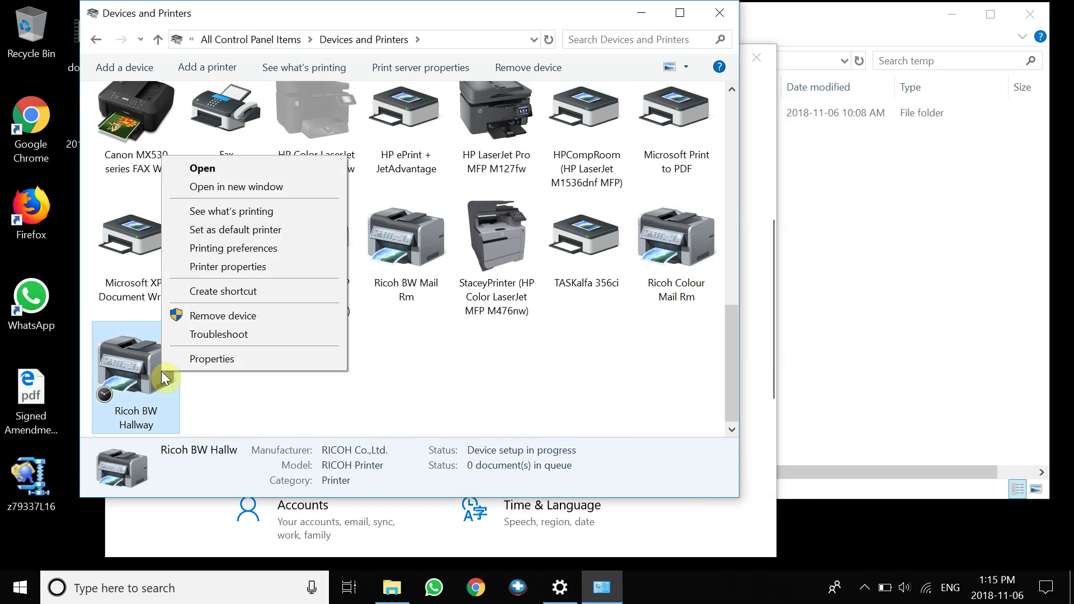
{"action": "left_click", "coordinate": [182, 358]}
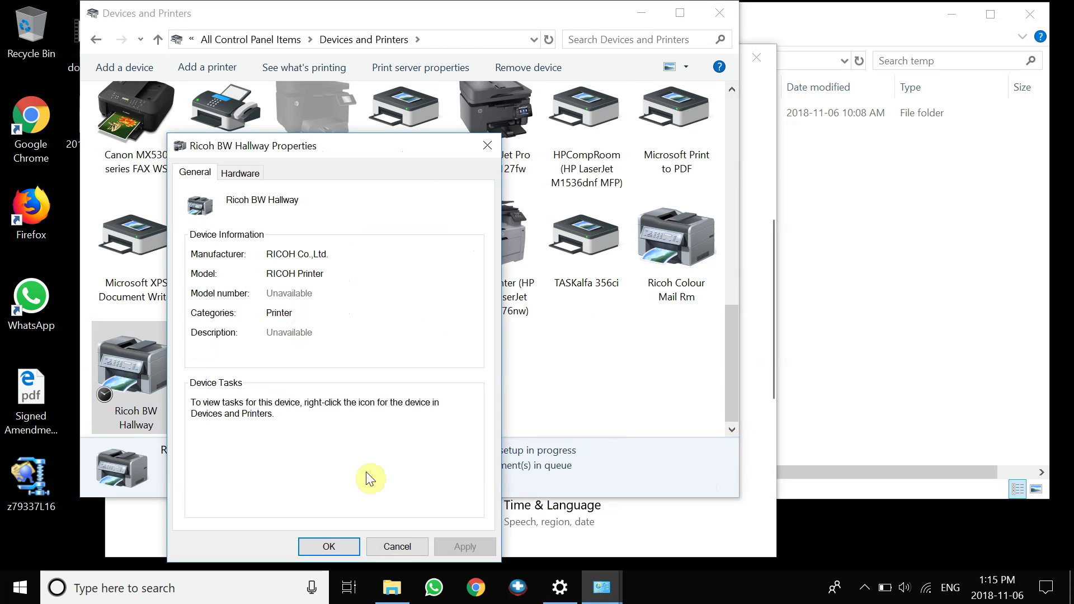
{"action": "right_click", "coordinate": [149, 375]}
{"action": "left_click", "coordinate": [263, 271]}
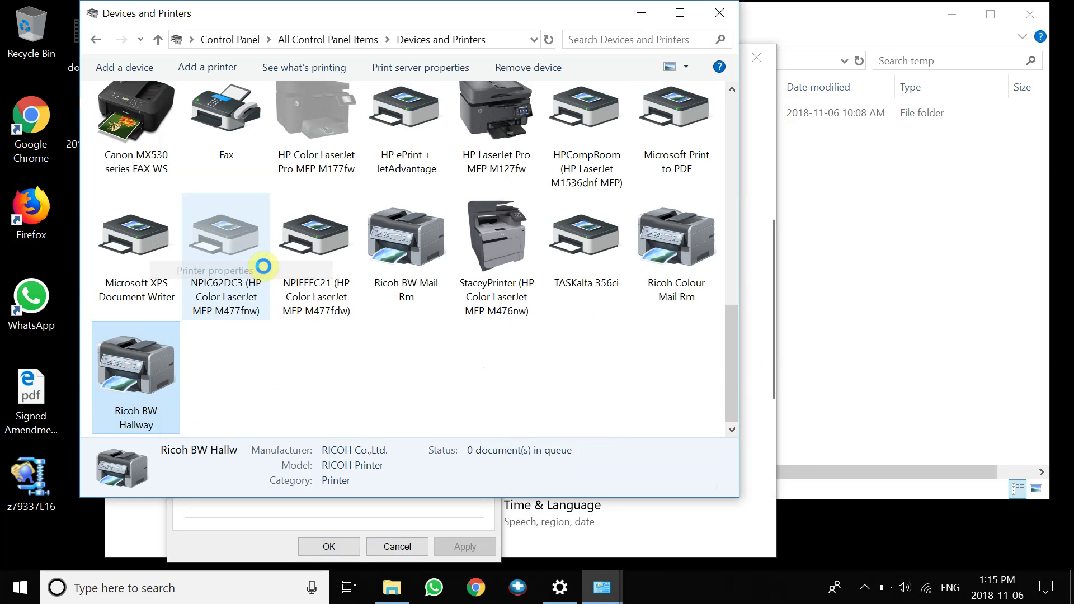
{"action": "left_click", "coordinate": [538, 504]}
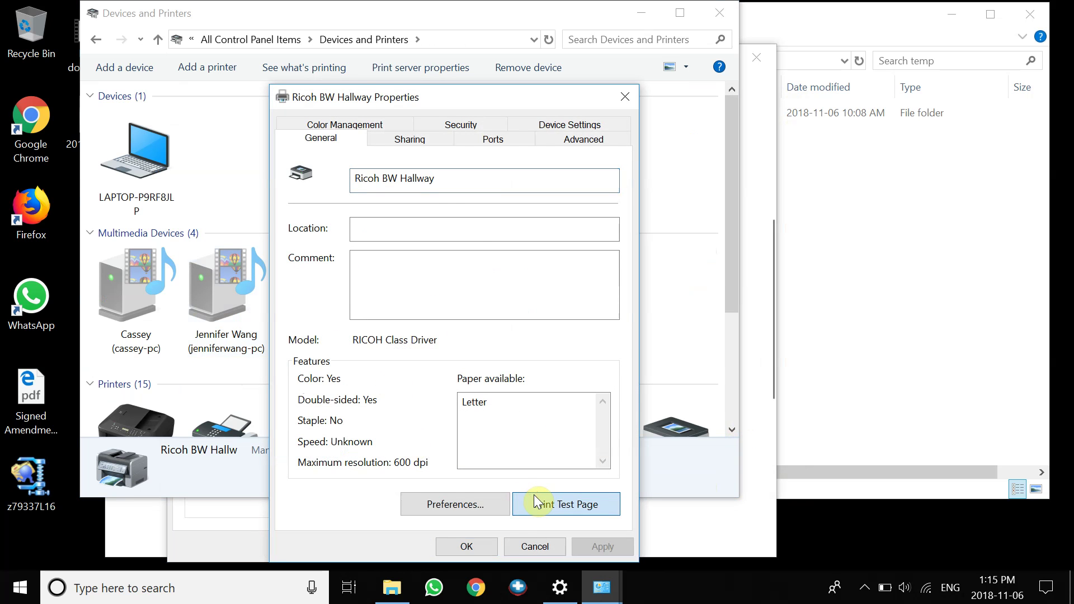
- Switch to Chrome and open the hallway printer's web interface at 192.168.10.240
{"action": "left_click", "coordinate": [475, 586]}
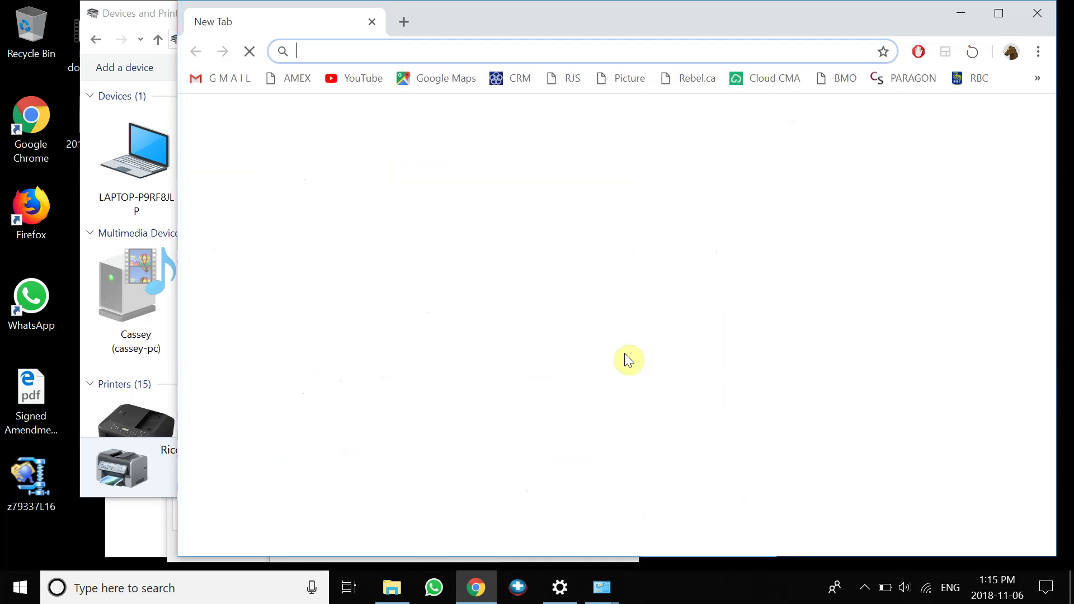
{"action": "left_click", "coordinate": [515, 50]}
{"action": "type", "text": "192.1"}
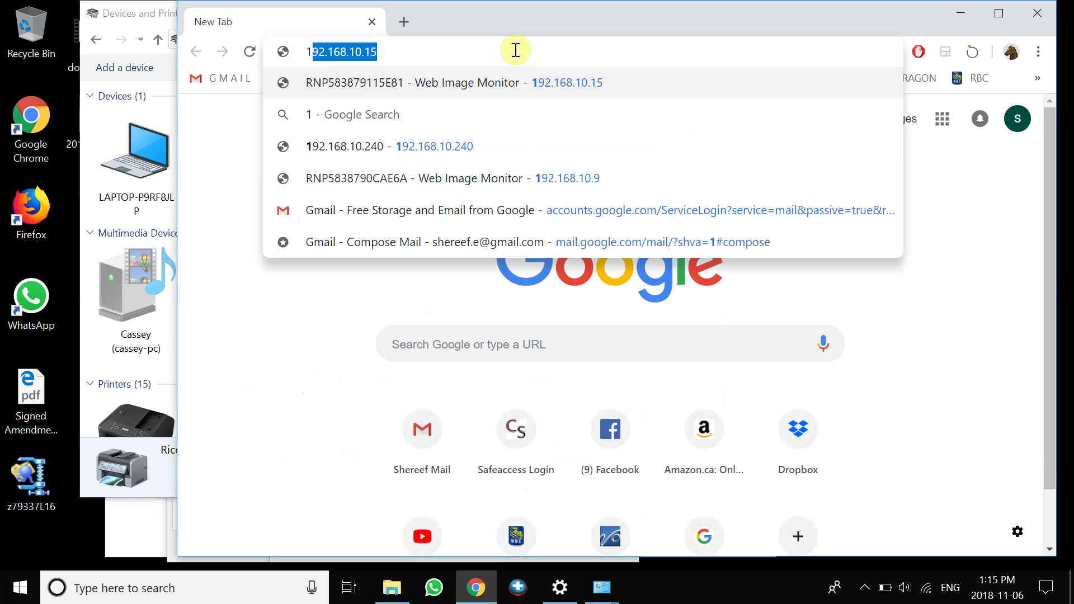
{"action": "type", "text": "68.10.240"}
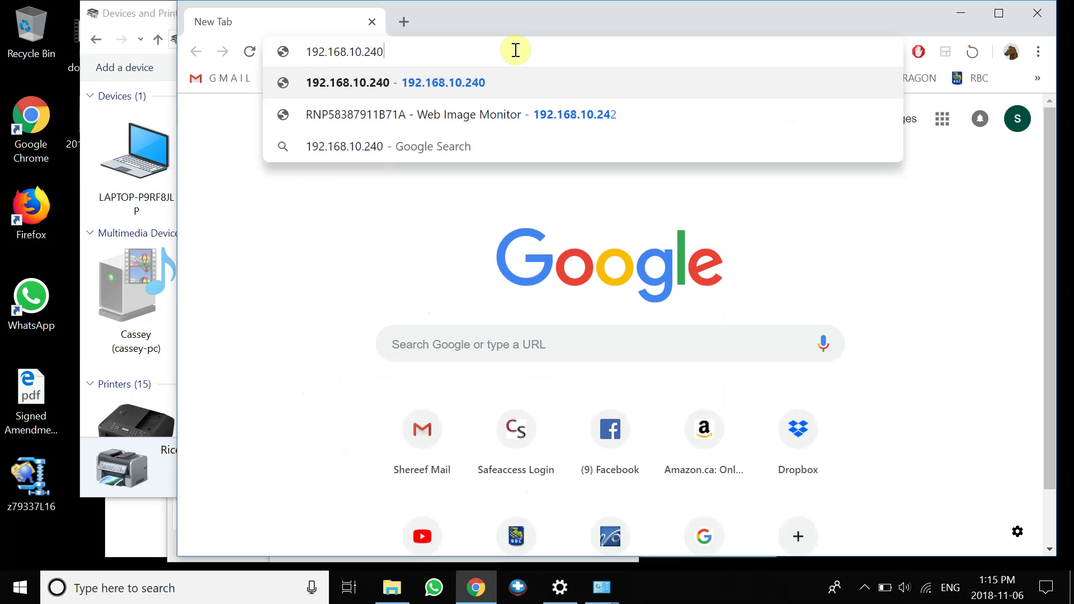
{"action": "key", "text": "Return"}
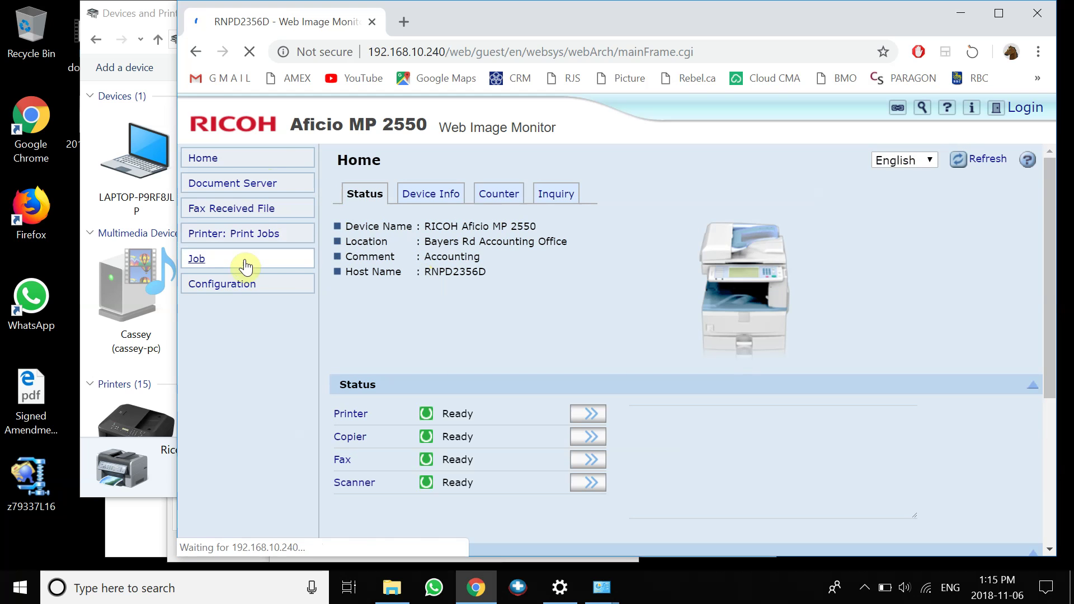
- Try to open the Job History of the Job List in the Aficio MP 2550 Web Image Monitor
{"action": "left_click", "coordinate": [244, 268]}
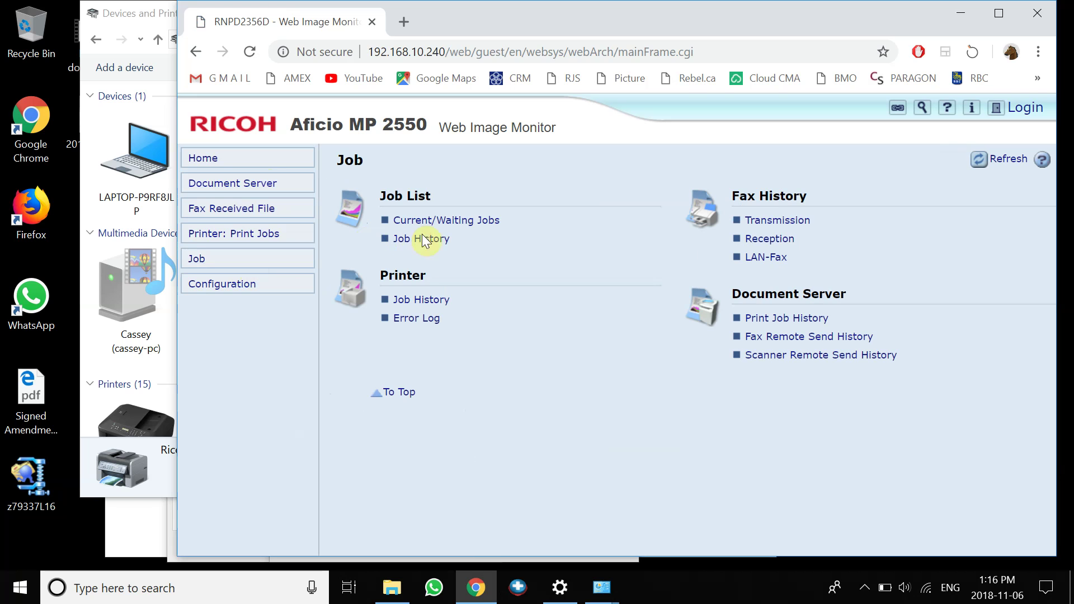
{"action": "left_click", "coordinate": [424, 244]}
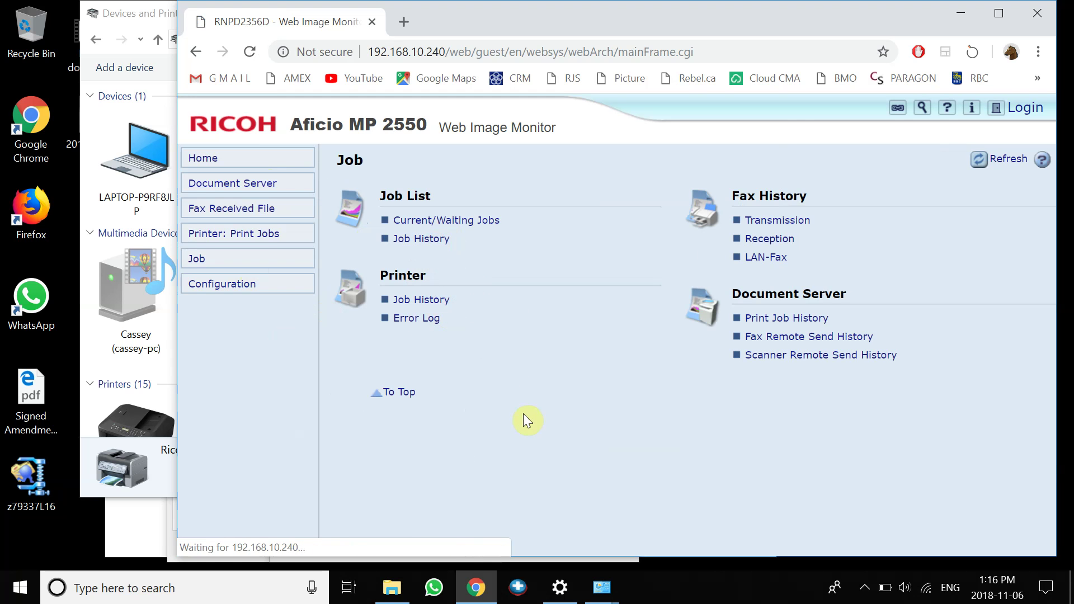
{"action": "left_click", "coordinate": [432, 240]}
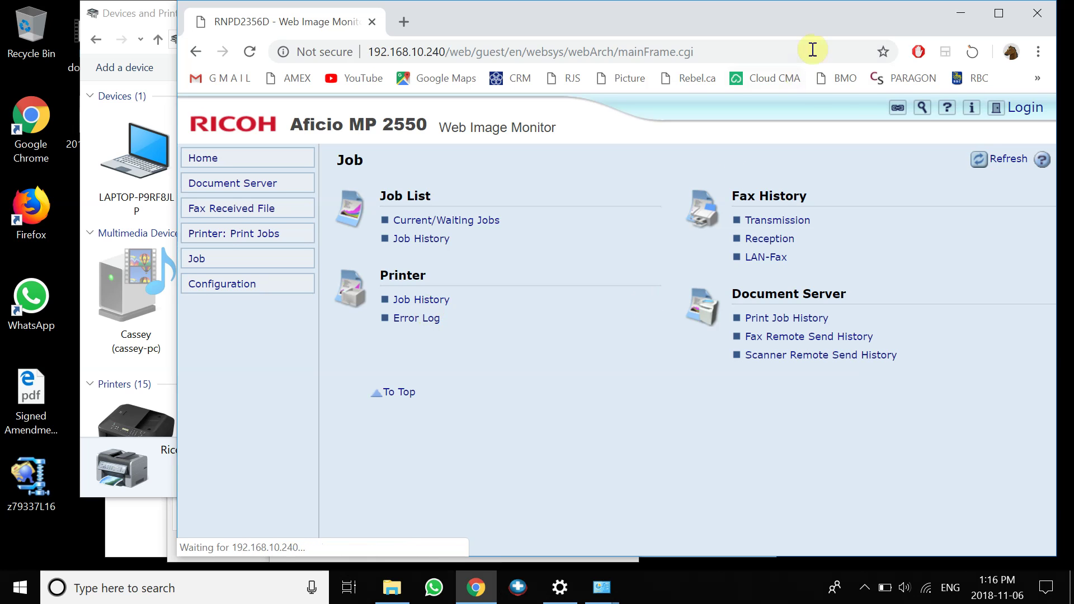
- Close the Chrome window with the Aficio MP 2550 Web Image Monitor
{"action": "left_click_drag", "start_coordinate": [818, 28], "coordinate": [718, 38]}
{"action": "left_click", "coordinate": [1001, 119]}
{"action": "left_click", "coordinate": [954, 10]}
{"action": "left_click", "coordinate": [788, 18]}
{"action": "left_click_drag", "start_coordinate": [783, 28], "coordinate": [834, 7]}
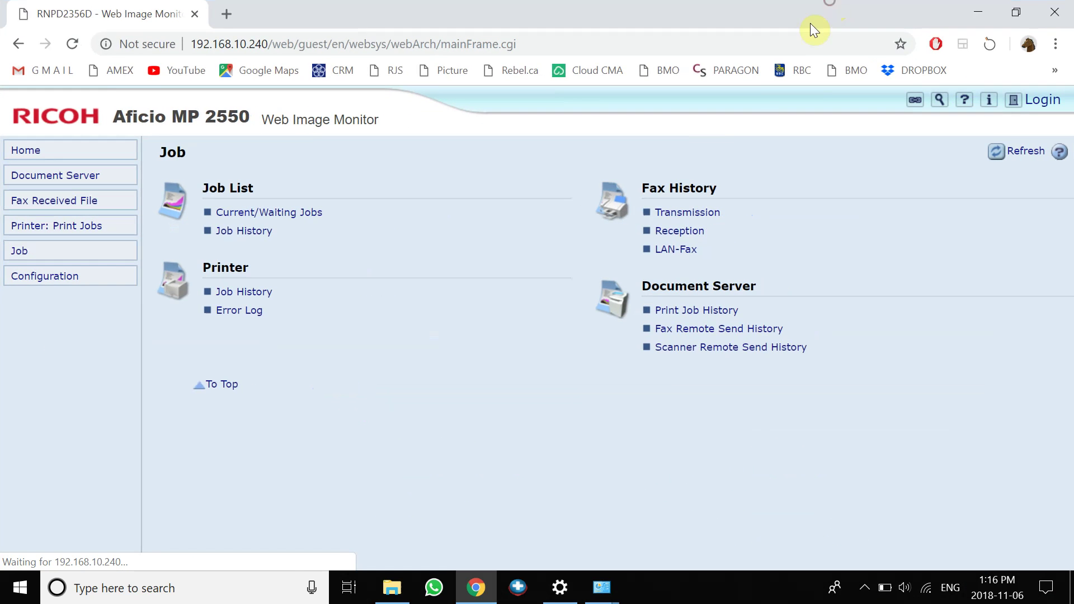
{"action": "left_click", "coordinate": [978, 13]}
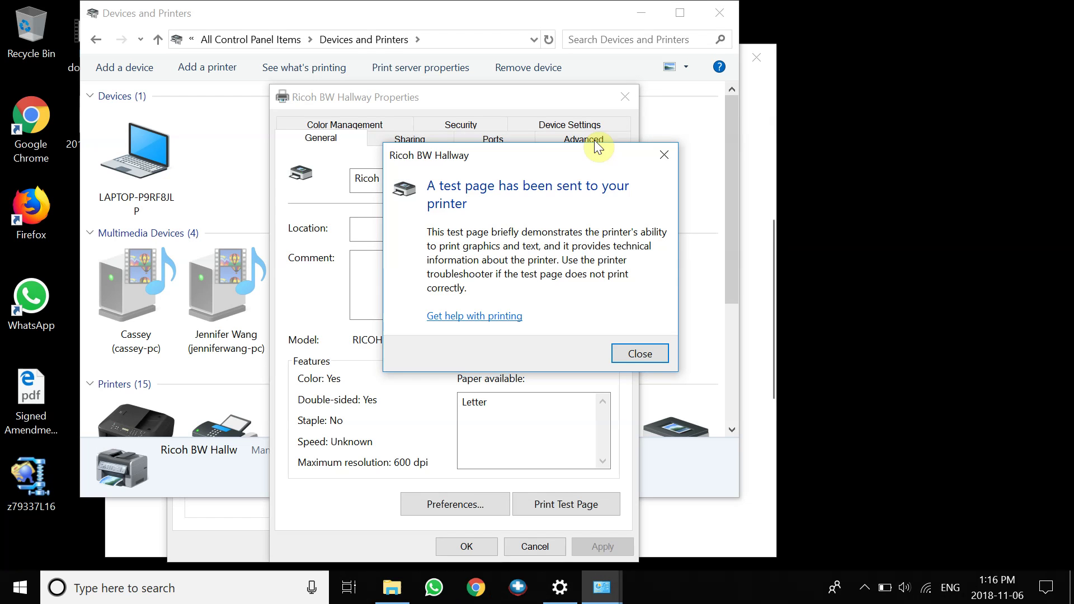
- Dismiss the test page notice and close the Ricoh BW Hallway properties, Devices and Printers, and Settings windows
{"action": "left_click", "coordinate": [638, 352]}
{"action": "left_click", "coordinate": [531, 546]}
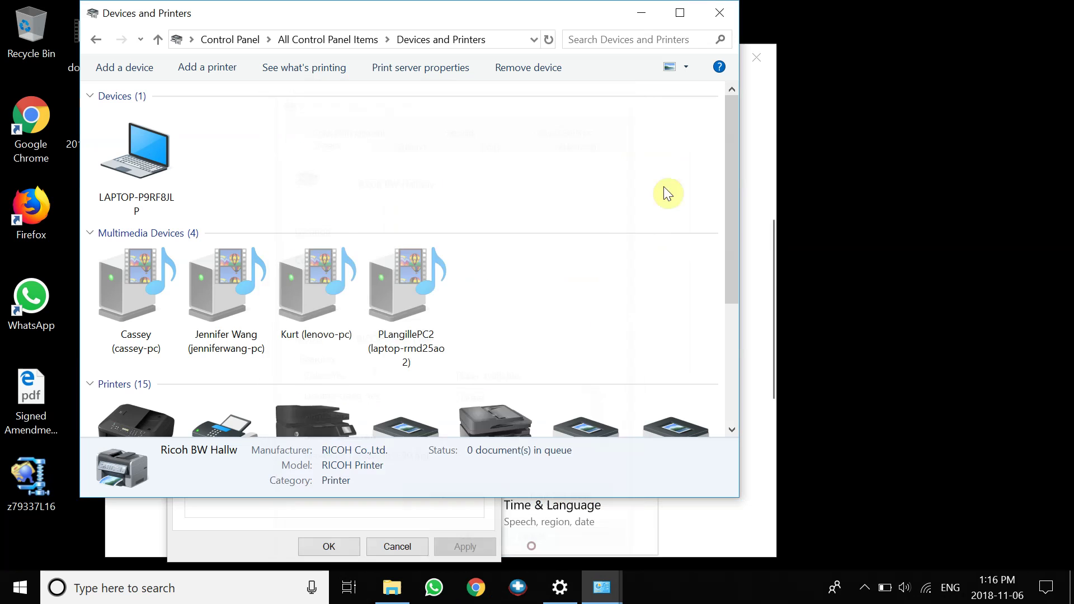
{"action": "left_click", "coordinate": [730, 16]}
{"action": "left_click", "coordinate": [757, 56]}
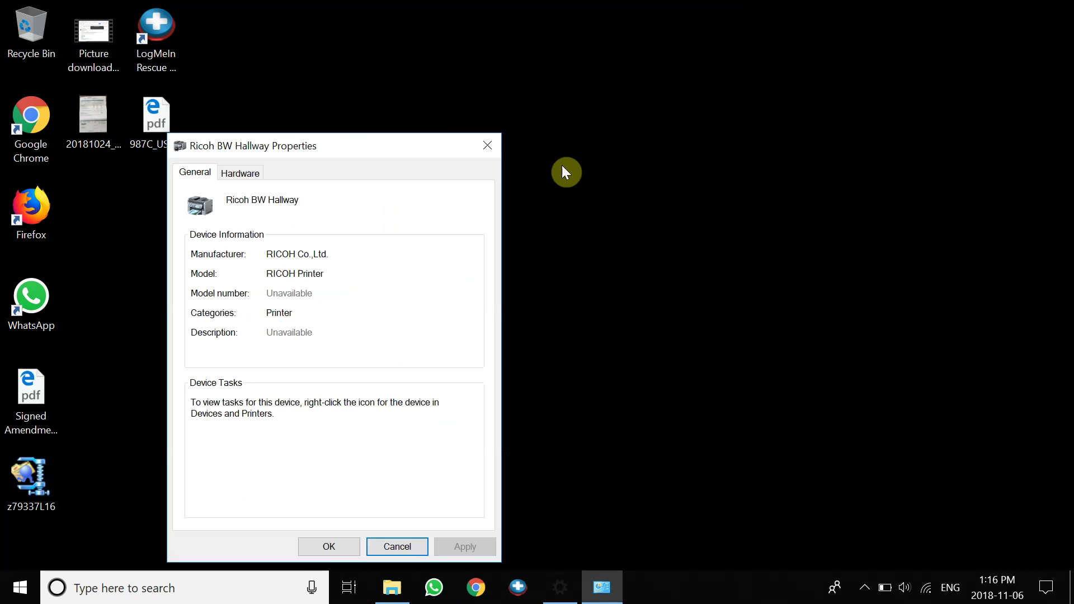
{"action": "left_click", "coordinate": [494, 145]}
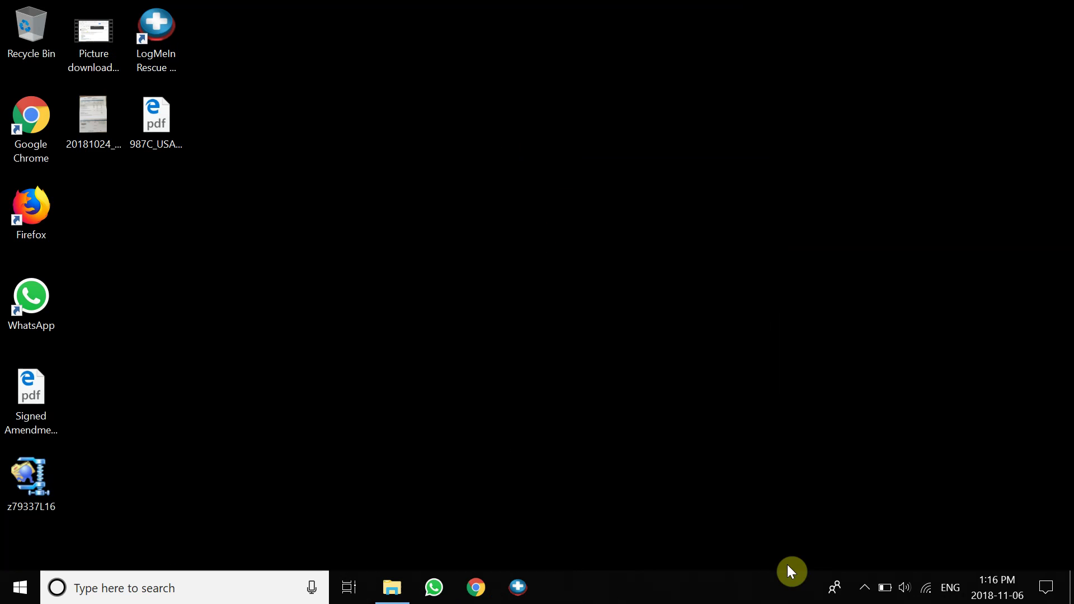
{"action": "left_click", "coordinate": [865, 591]}
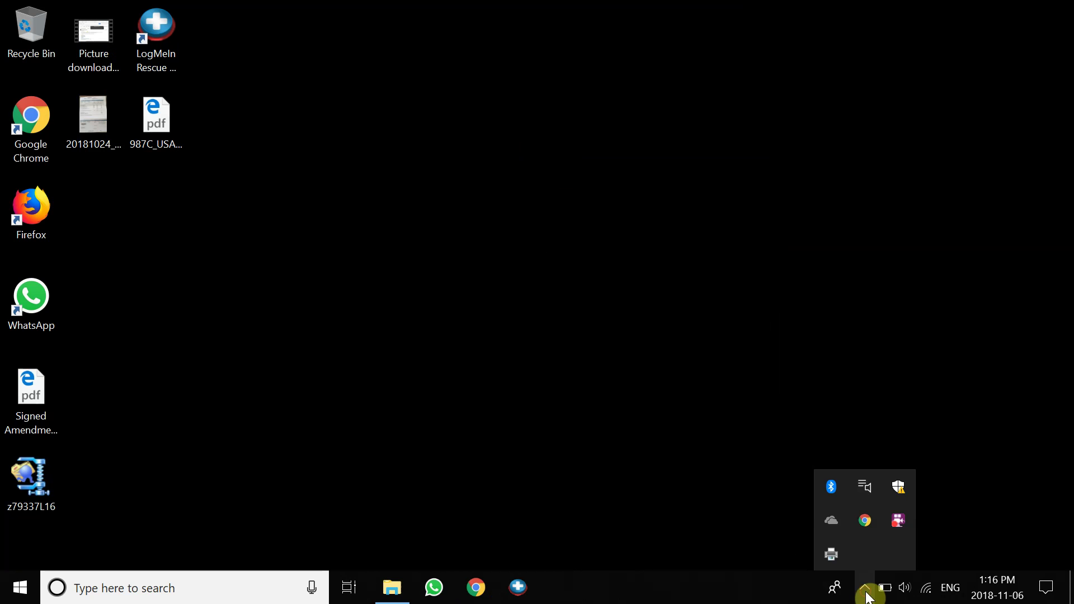
{"action": "right_click", "coordinate": [894, 522]}
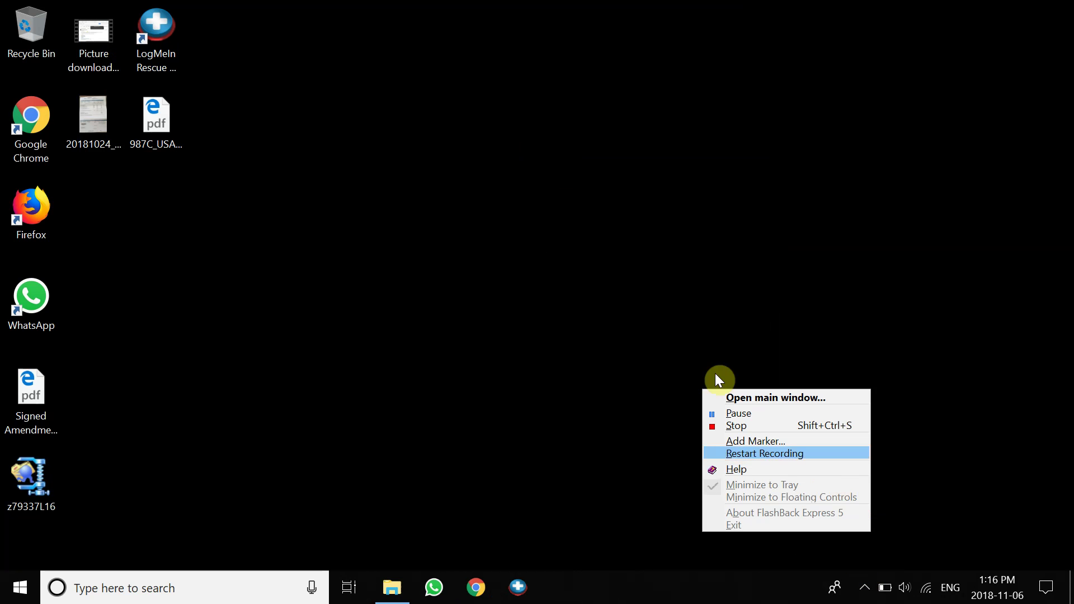
{"action": "left_click", "coordinate": [704, 355]}
- Reopen the hallway printer's web interface at 192.168.10.240 in Chrome and view the Job History under Printer
{"action": "left_click", "coordinate": [476, 587]}
{"action": "left_click", "coordinate": [432, 42]}
{"action": "type", "text": "192.168.10.240"}
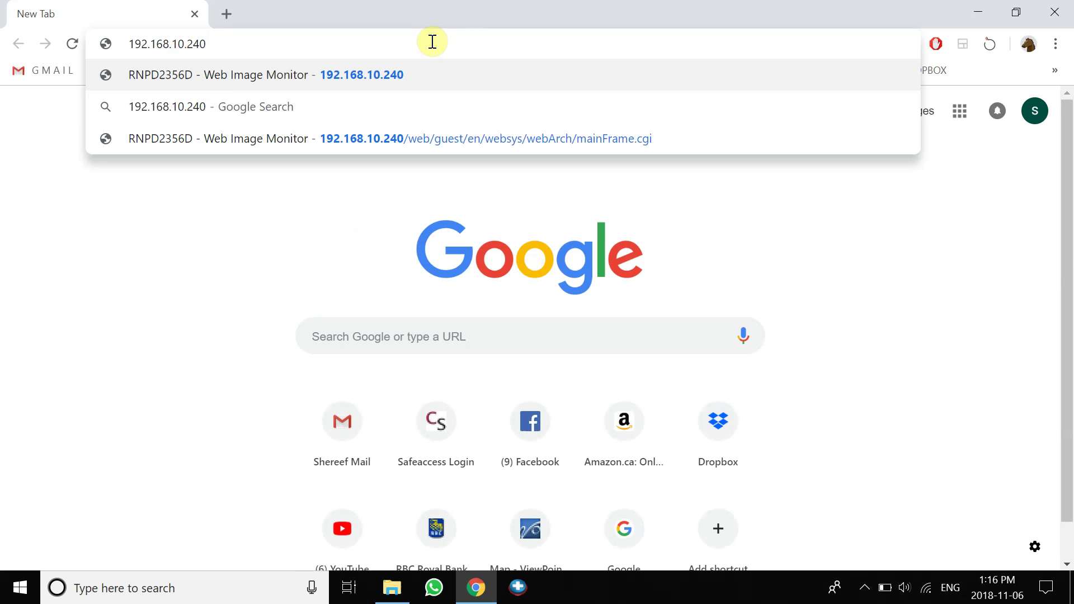
{"action": "key", "text": "Return"}
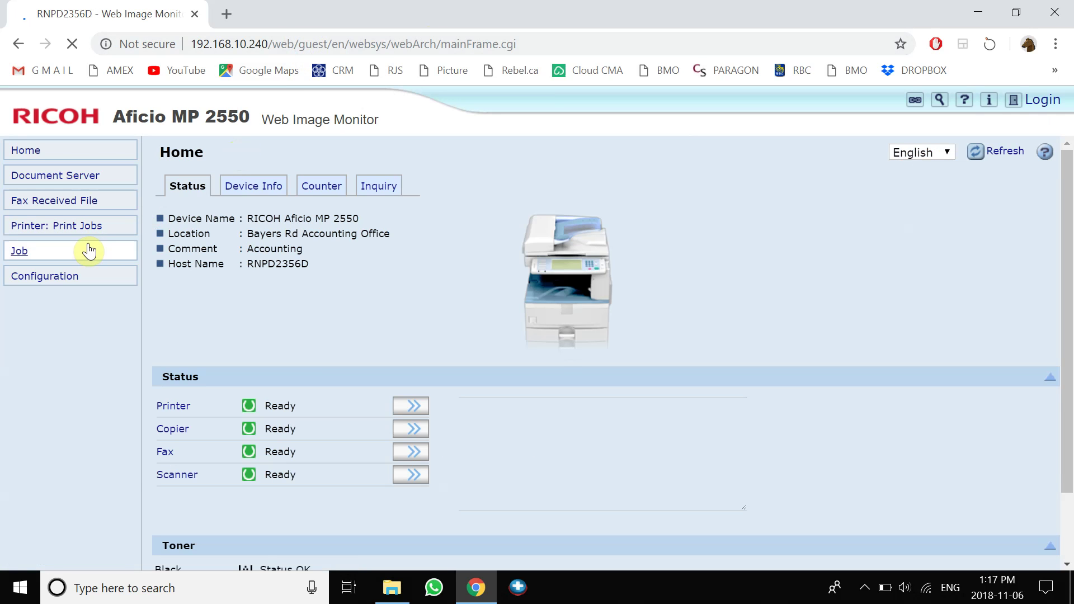
{"action": "left_click", "coordinate": [89, 251]}
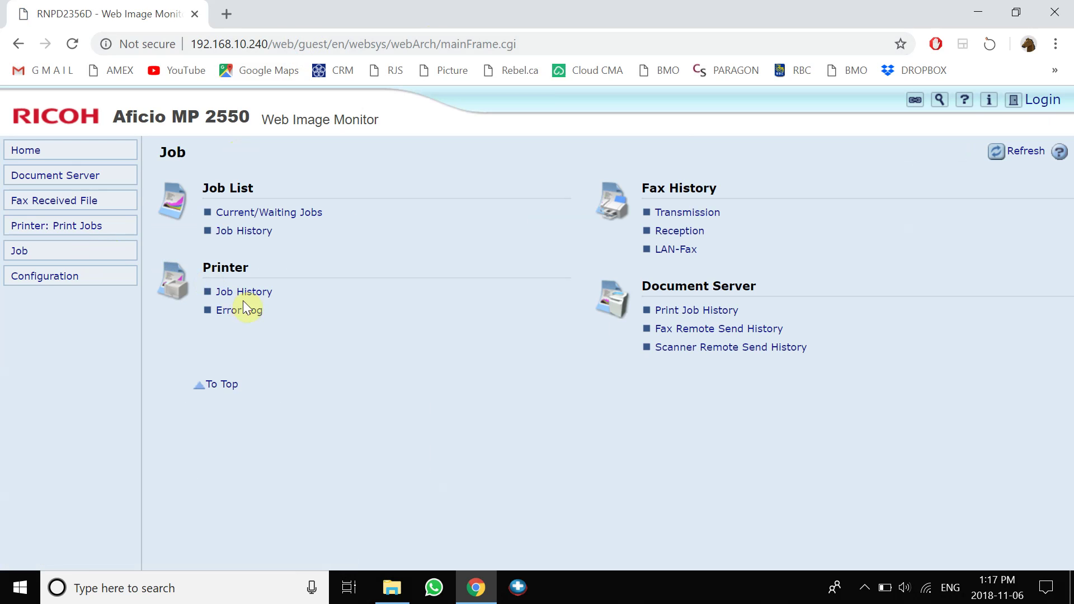
{"action": "left_click", "coordinate": [252, 297]}
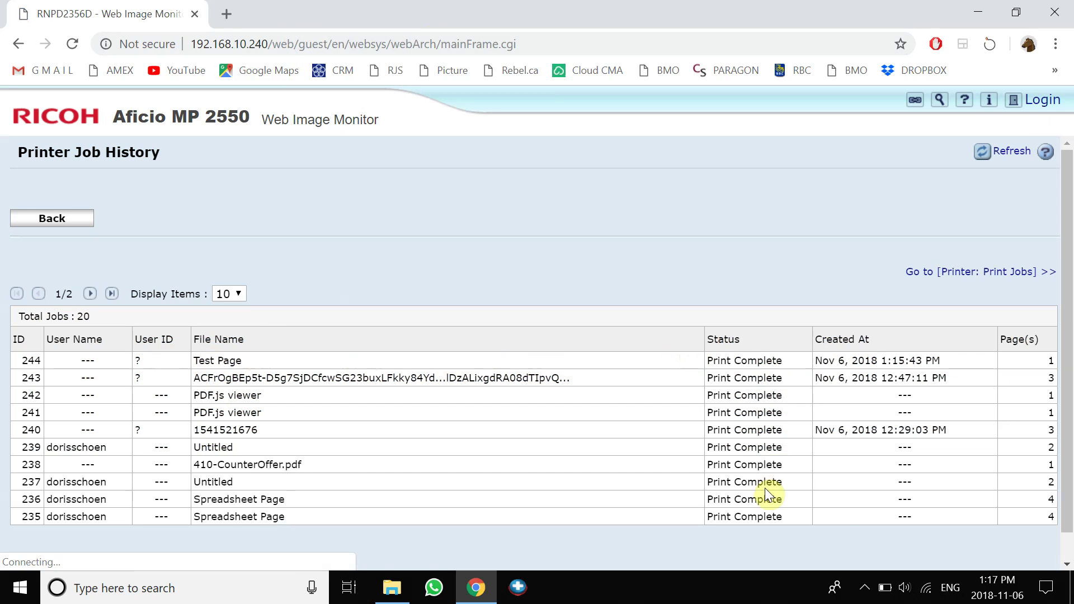
{"action": "left_click", "coordinate": [865, 587]}
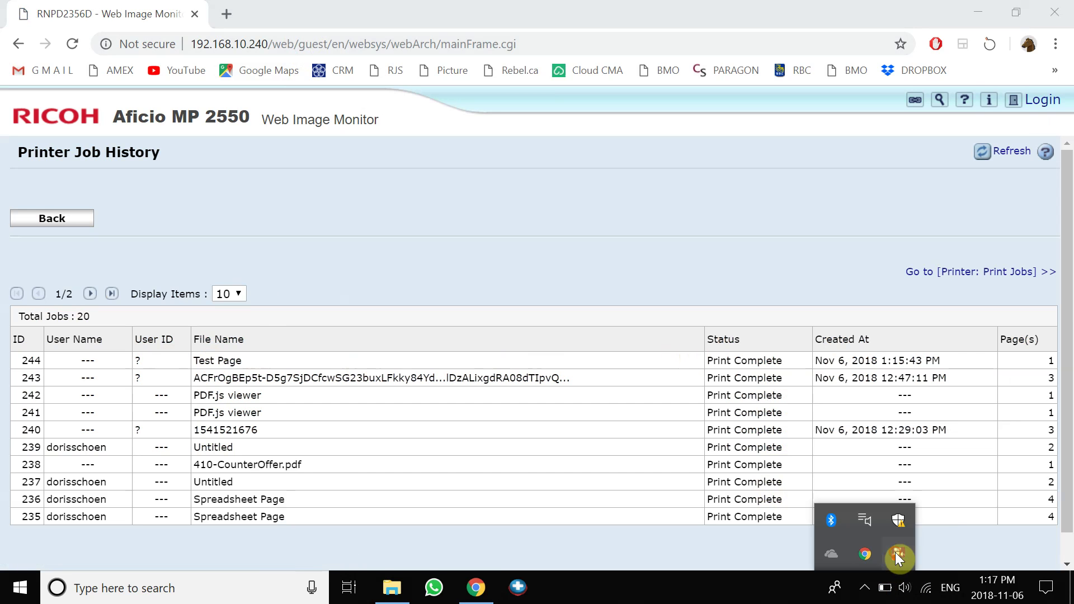
{"action": "right_click", "coordinate": [895, 553]}
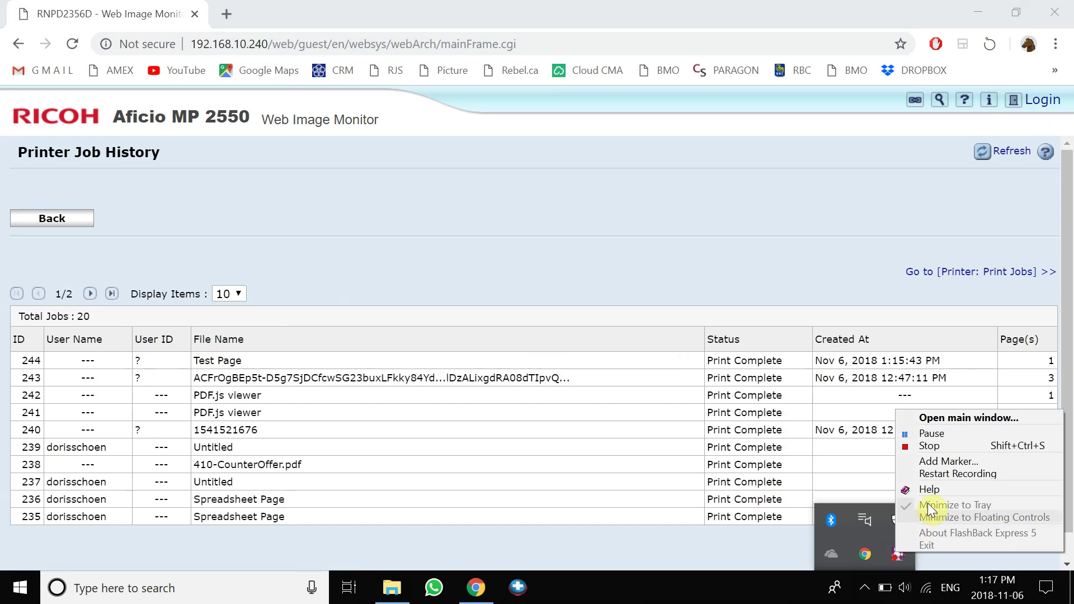